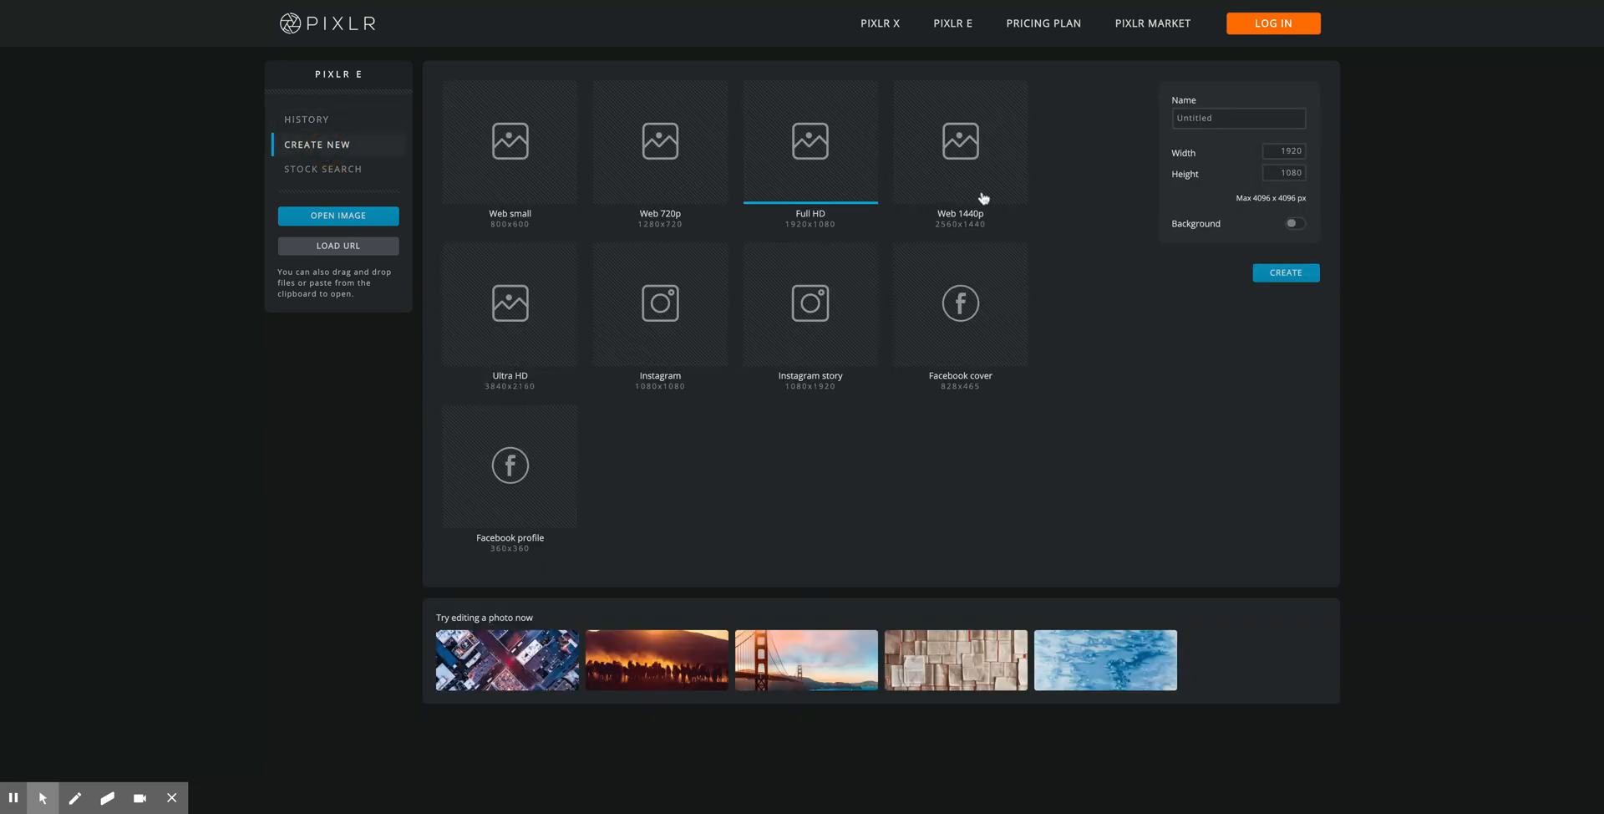
Step: Create a new 1080 × 1080 px image and give it a name in the setup dialog
{"action": "double_click", "coordinate": [1275, 155]}
{"action": "left_click", "coordinate": [1234, 118]}
{"action": "double_click", "coordinate": [1235, 119]}
{"action": "type", "text": "Mr Anewalt Panda Square"}
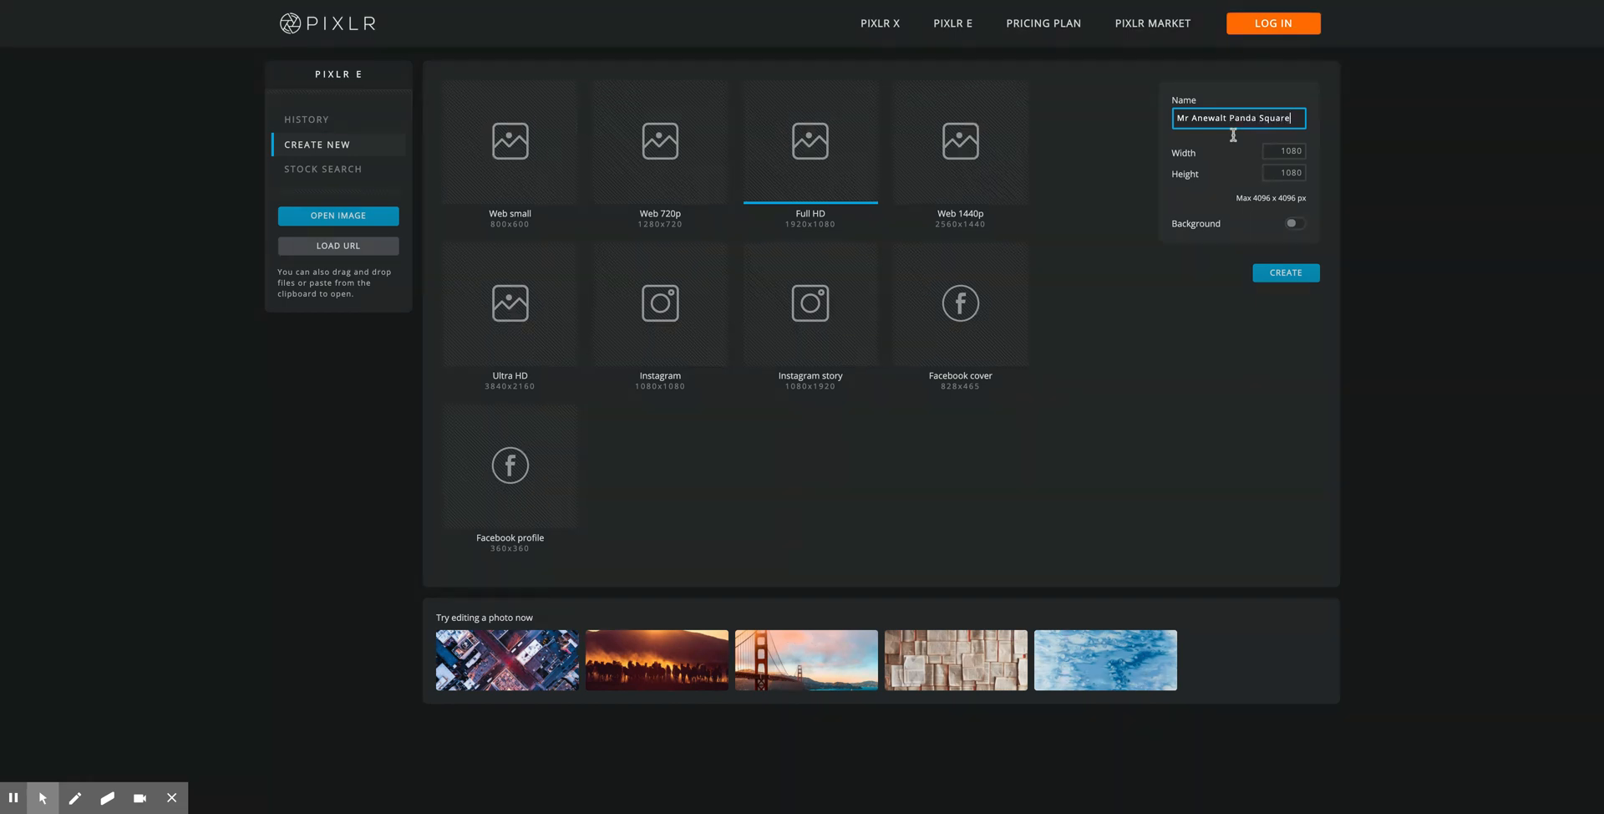
{"action": "left_click", "coordinate": [1286, 274]}
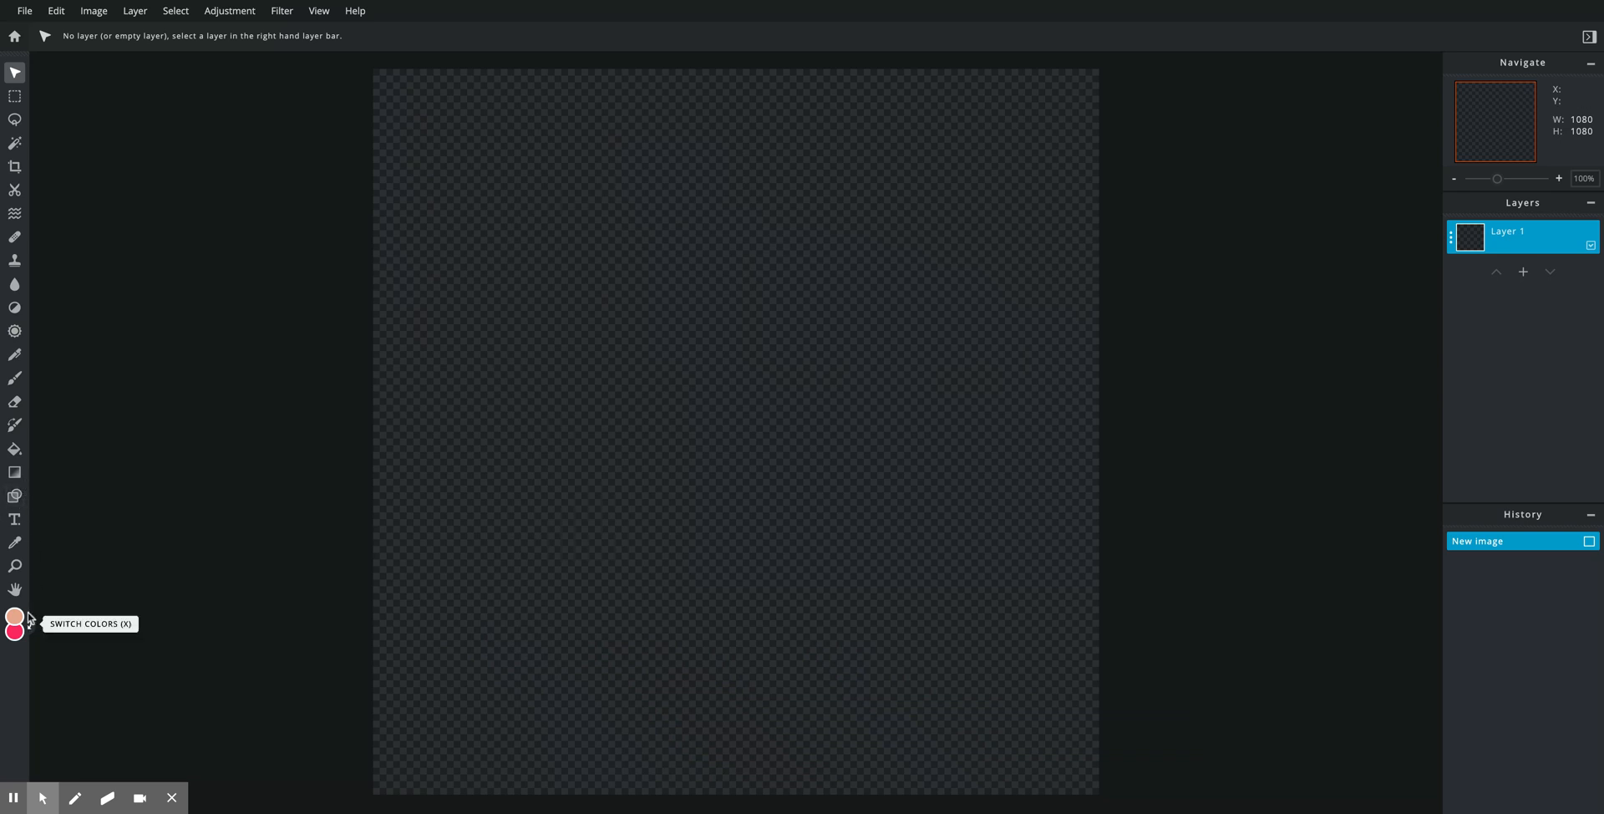
Step: Fill the canvas with the Paint Bucket, then drag a diagonal rainbow-preset gradient across it
{"action": "left_click", "coordinate": [17, 451]}
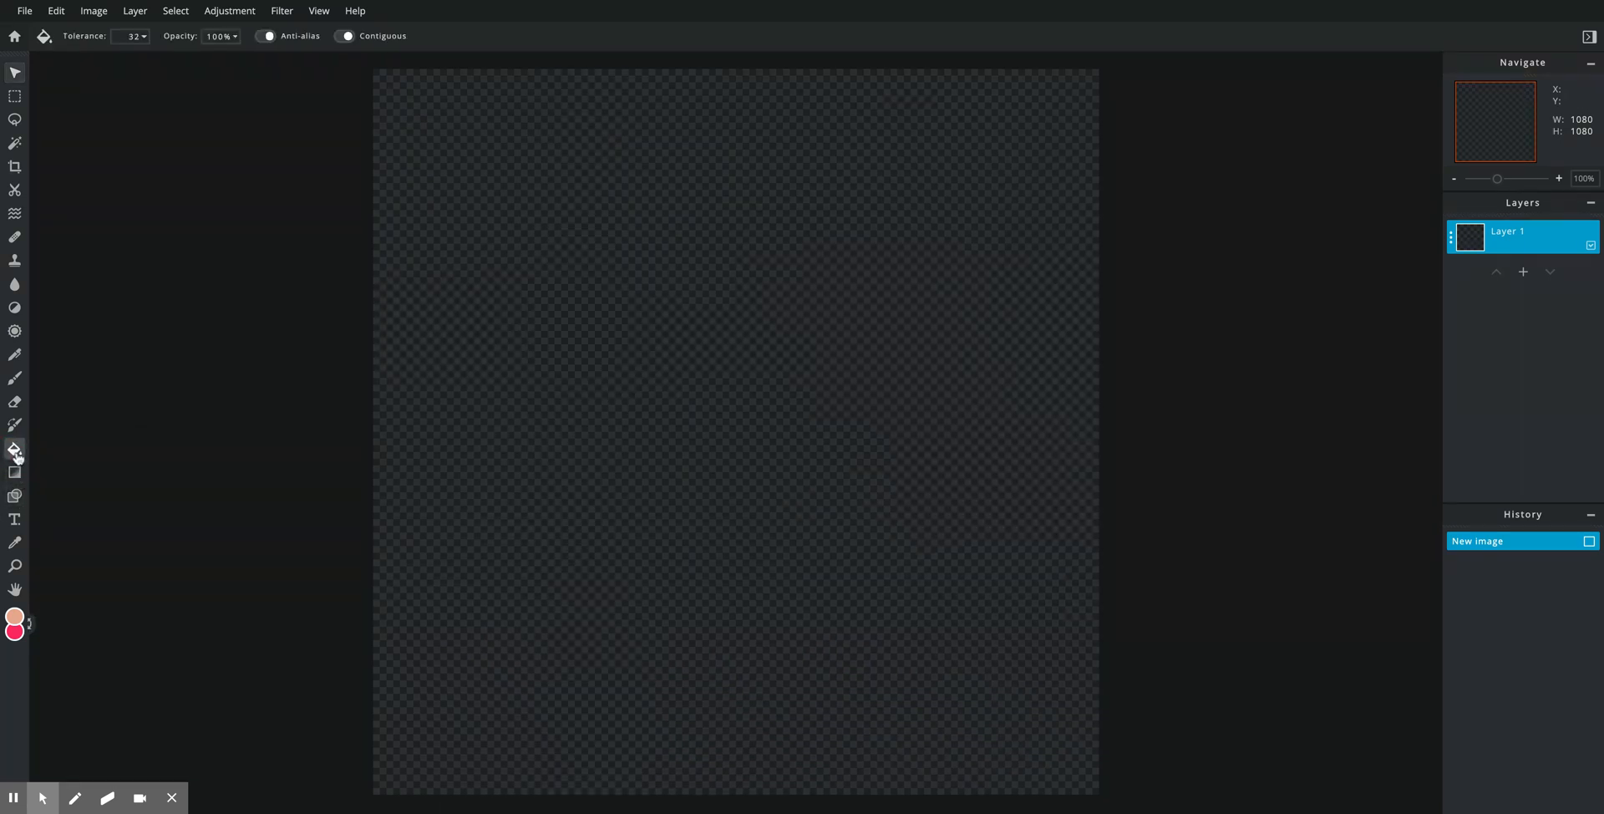
{"action": "left_click", "coordinate": [798, 472]}
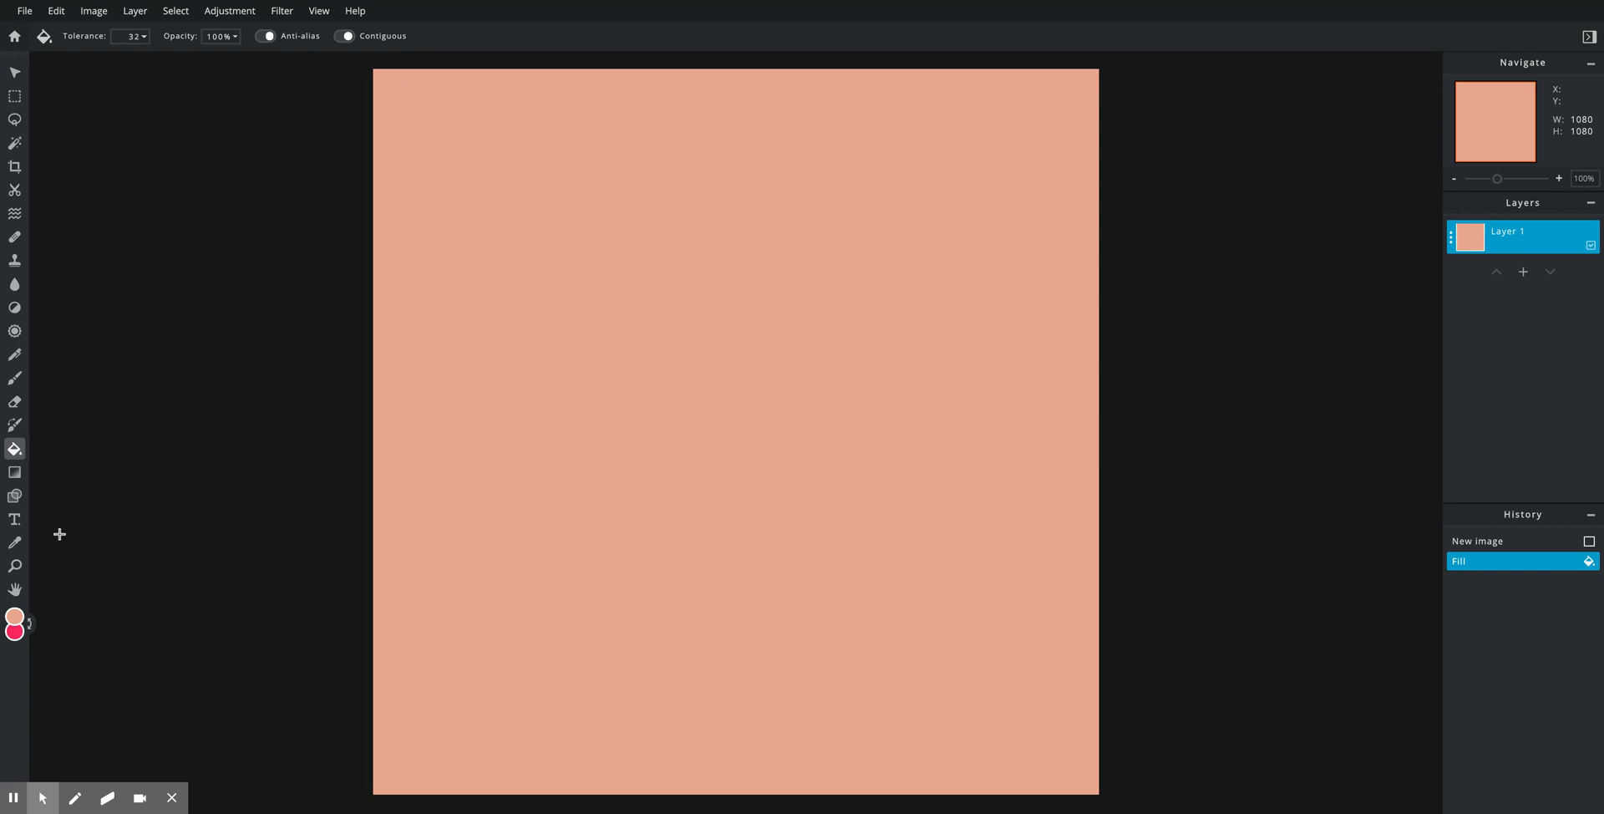
{"action": "left_click", "coordinate": [17, 473]}
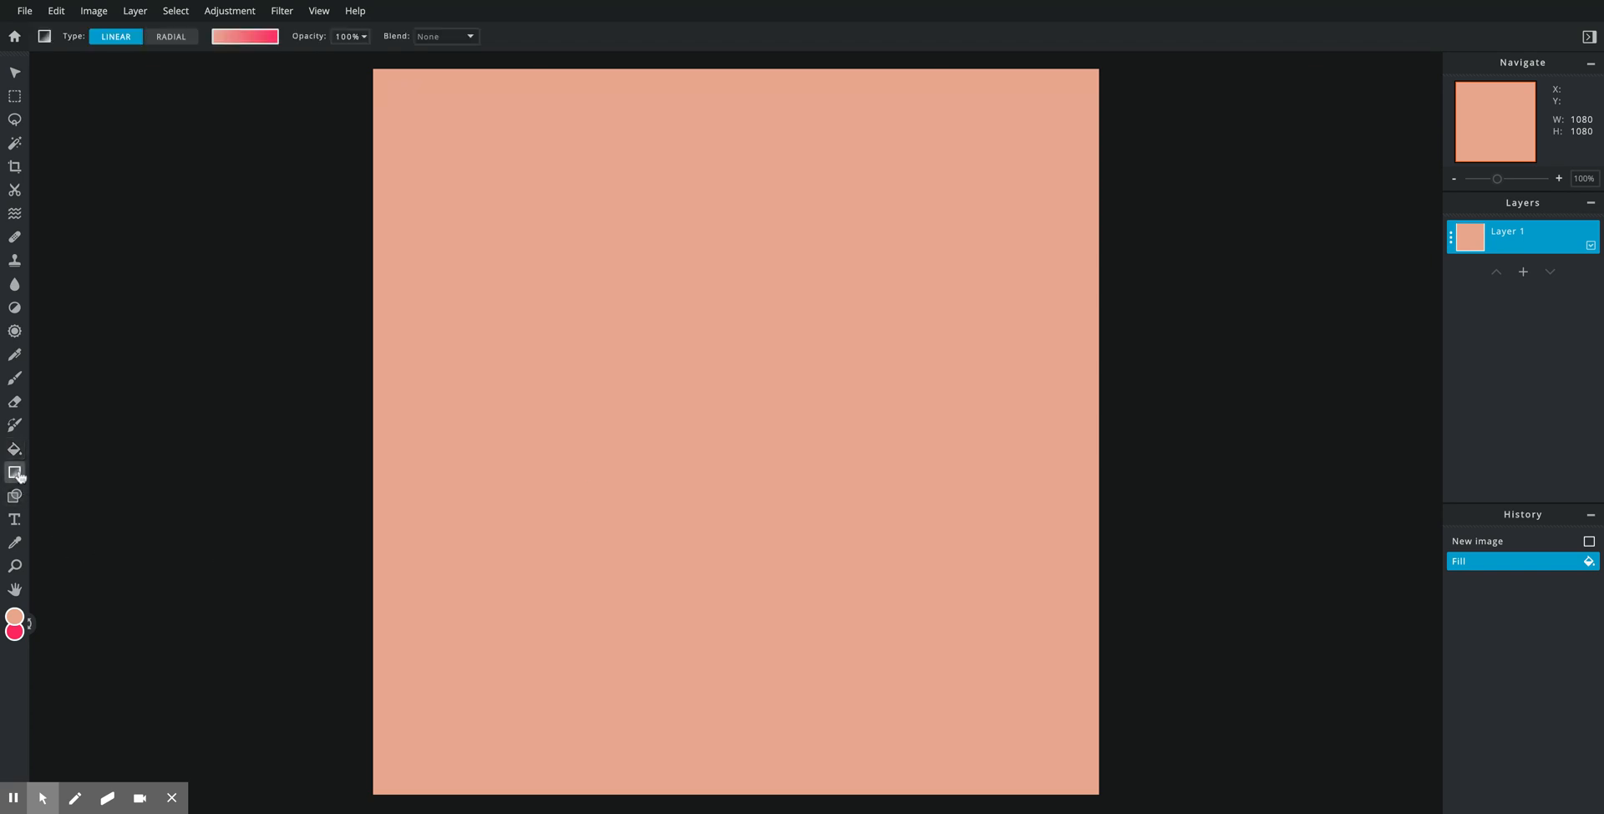
{"action": "left_click", "coordinate": [261, 36]}
{"action": "left_click", "coordinate": [238, 213]}
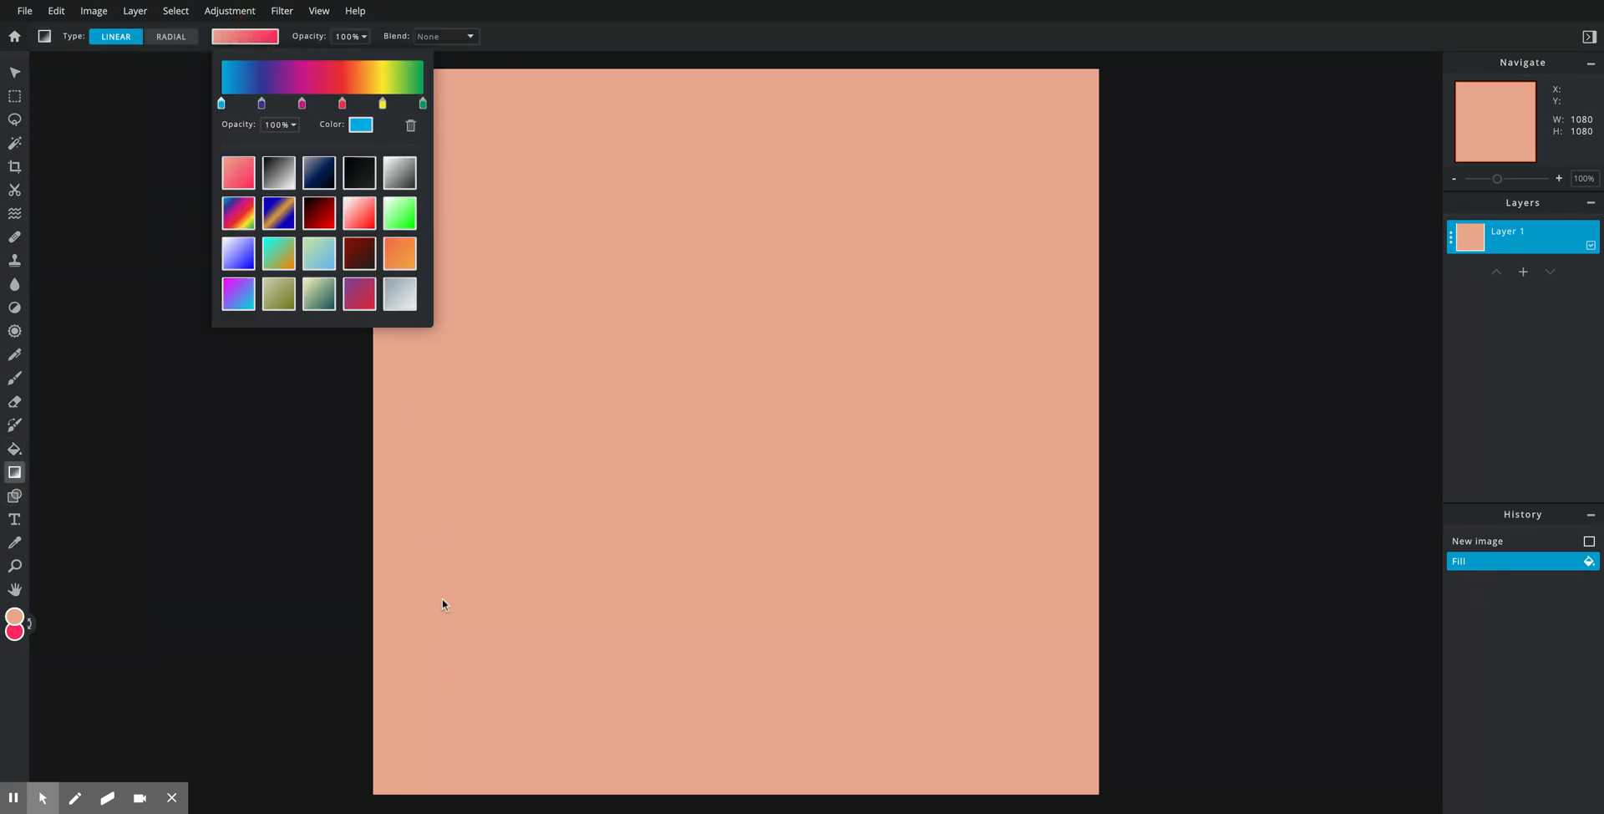
{"action": "left_click", "coordinate": [440, 727]}
{"action": "left_click_drag", "start_coordinate": [440, 727], "coordinate": [954, 146]}
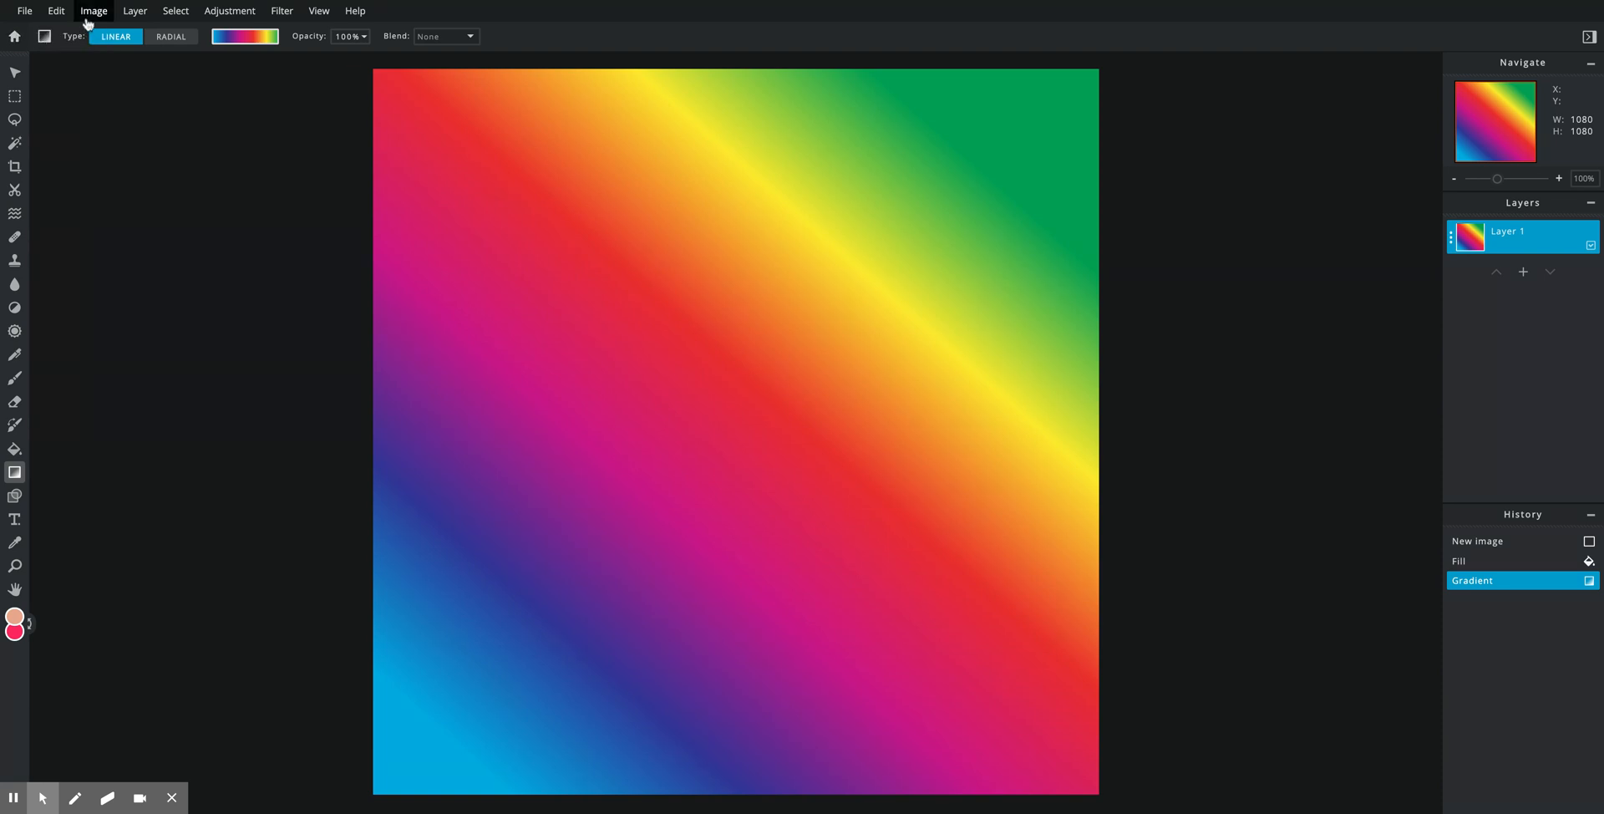
{"action": "left_click", "coordinate": [135, 20]}
Step: Insert the panda image as a layer, shrink it, tilt it about 25° and place it top-left
{"action": "left_click", "coordinate": [135, 74]}
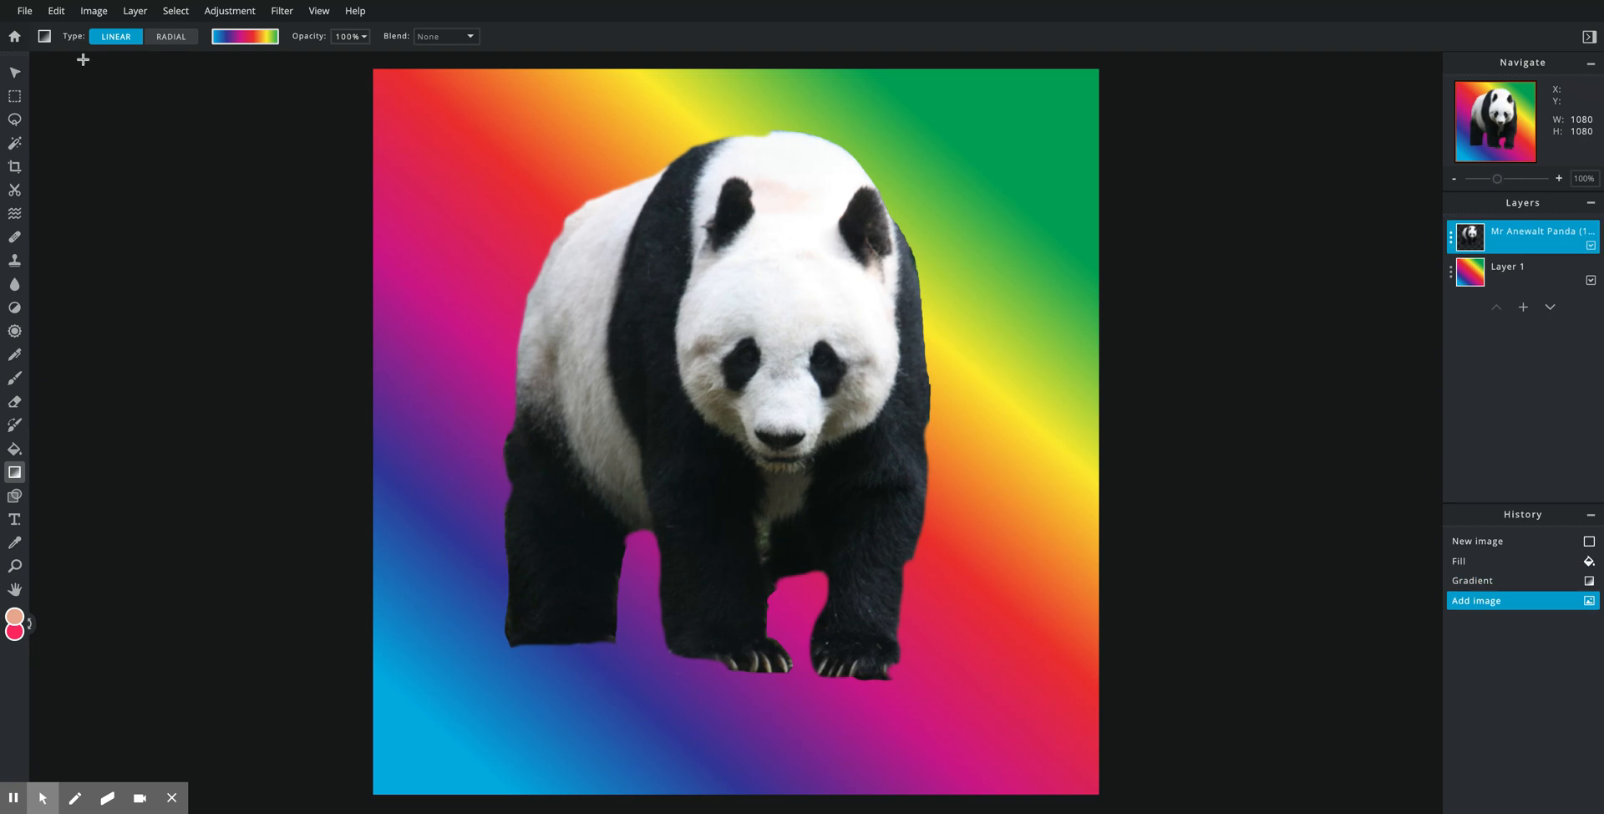
{"action": "left_click", "coordinate": [15, 74]}
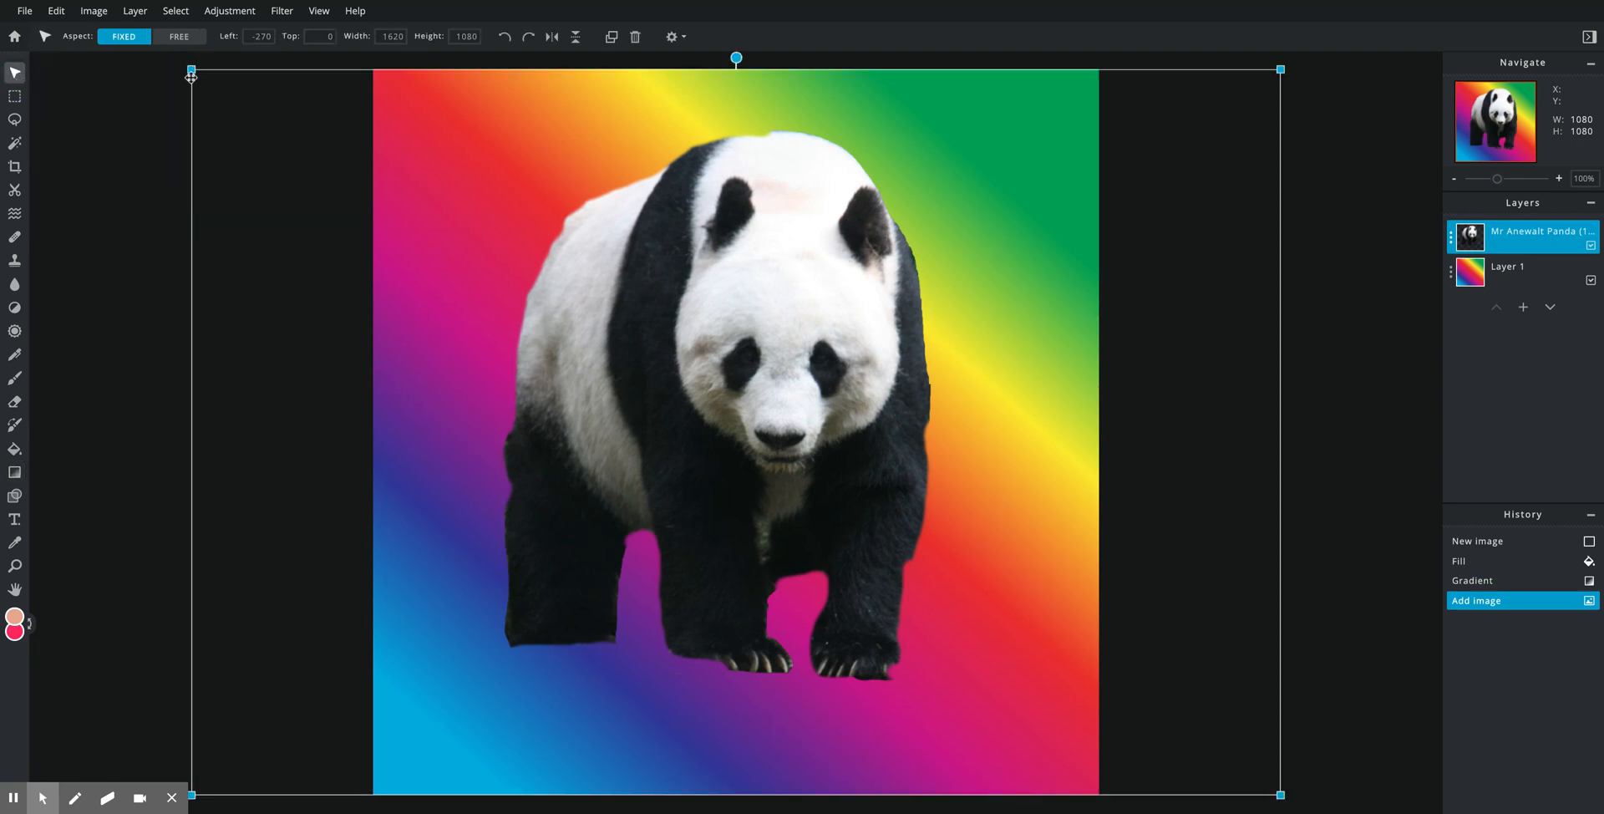
{"action": "left_click_drag", "start_coordinate": [191, 70], "coordinate": [691, 358]}
{"action": "left_click_drag", "start_coordinate": [893, 534], "coordinate": [805, 229]}
{"action": "left_click_drag", "start_coordinate": [598, 97], "coordinate": [692, 138]}
{"action": "left_click_drag", "start_coordinate": [939, 143], "coordinate": [857, 167]}
{"action": "left_click_drag", "start_coordinate": [981, 289], "coordinate": [586, 217]}
{"action": "left_click", "coordinate": [168, 376]}
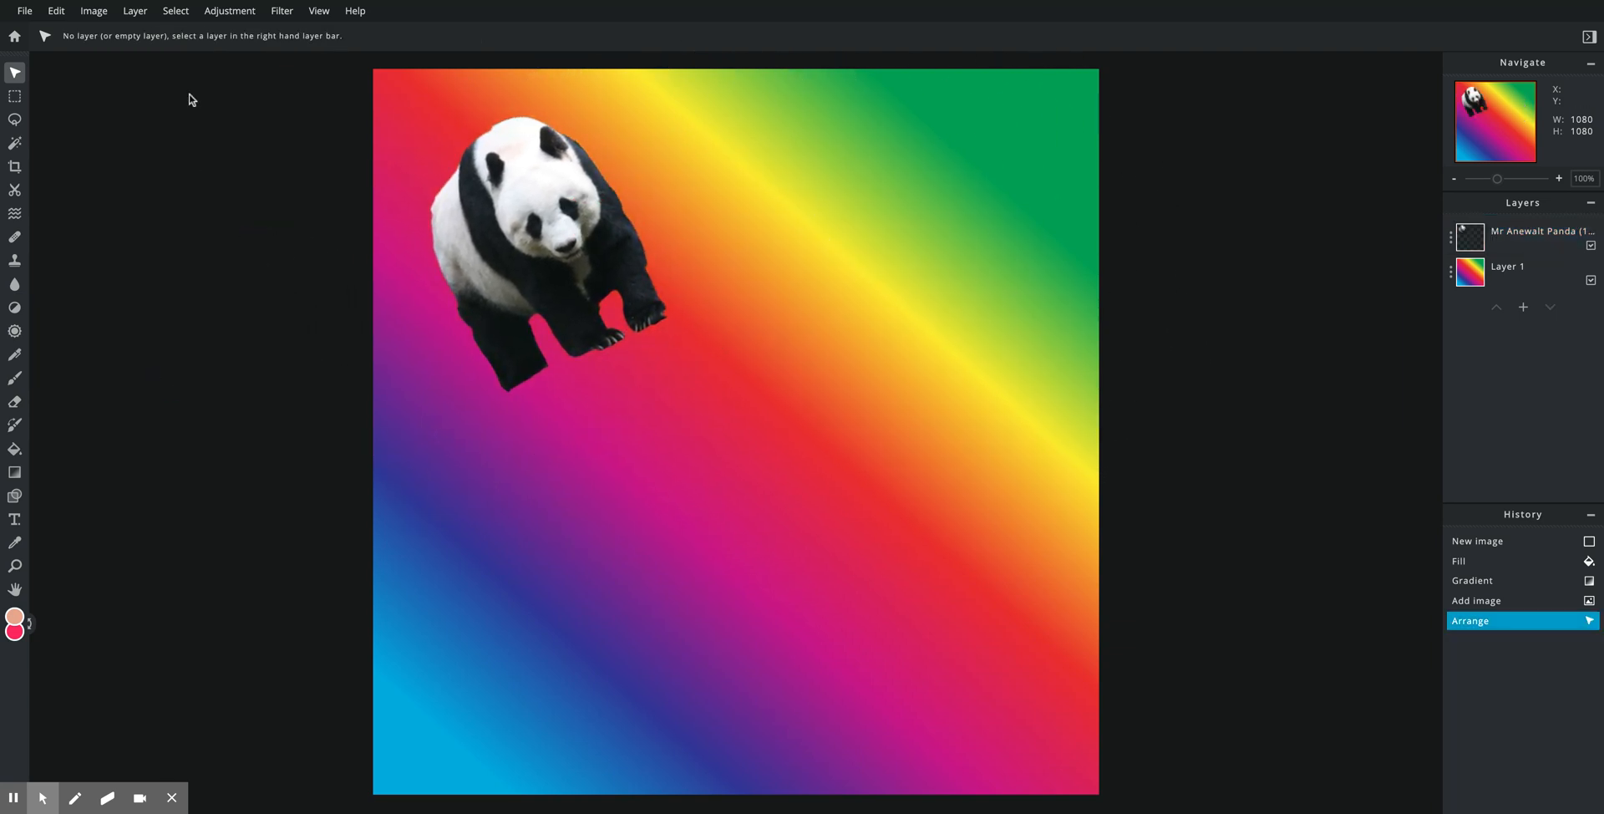
{"action": "left_click", "coordinate": [107, 14]}
Step: Add the polar bear image as a layer, shrink it and move it beside the panda
{"action": "mouse_move", "coordinate": [121, 13]}
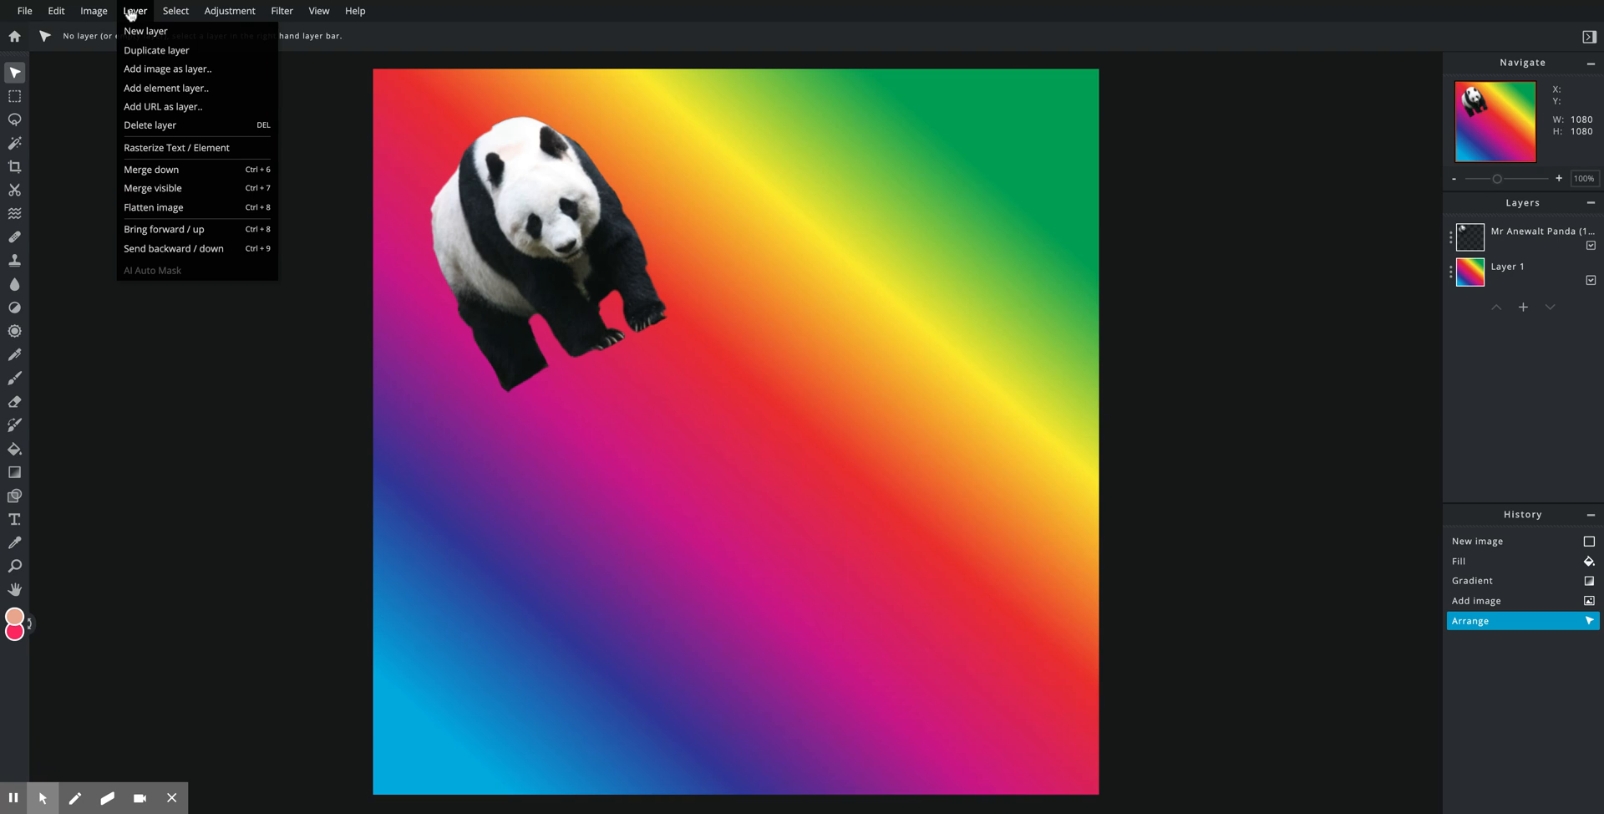
{"action": "left_click", "coordinate": [140, 69]}
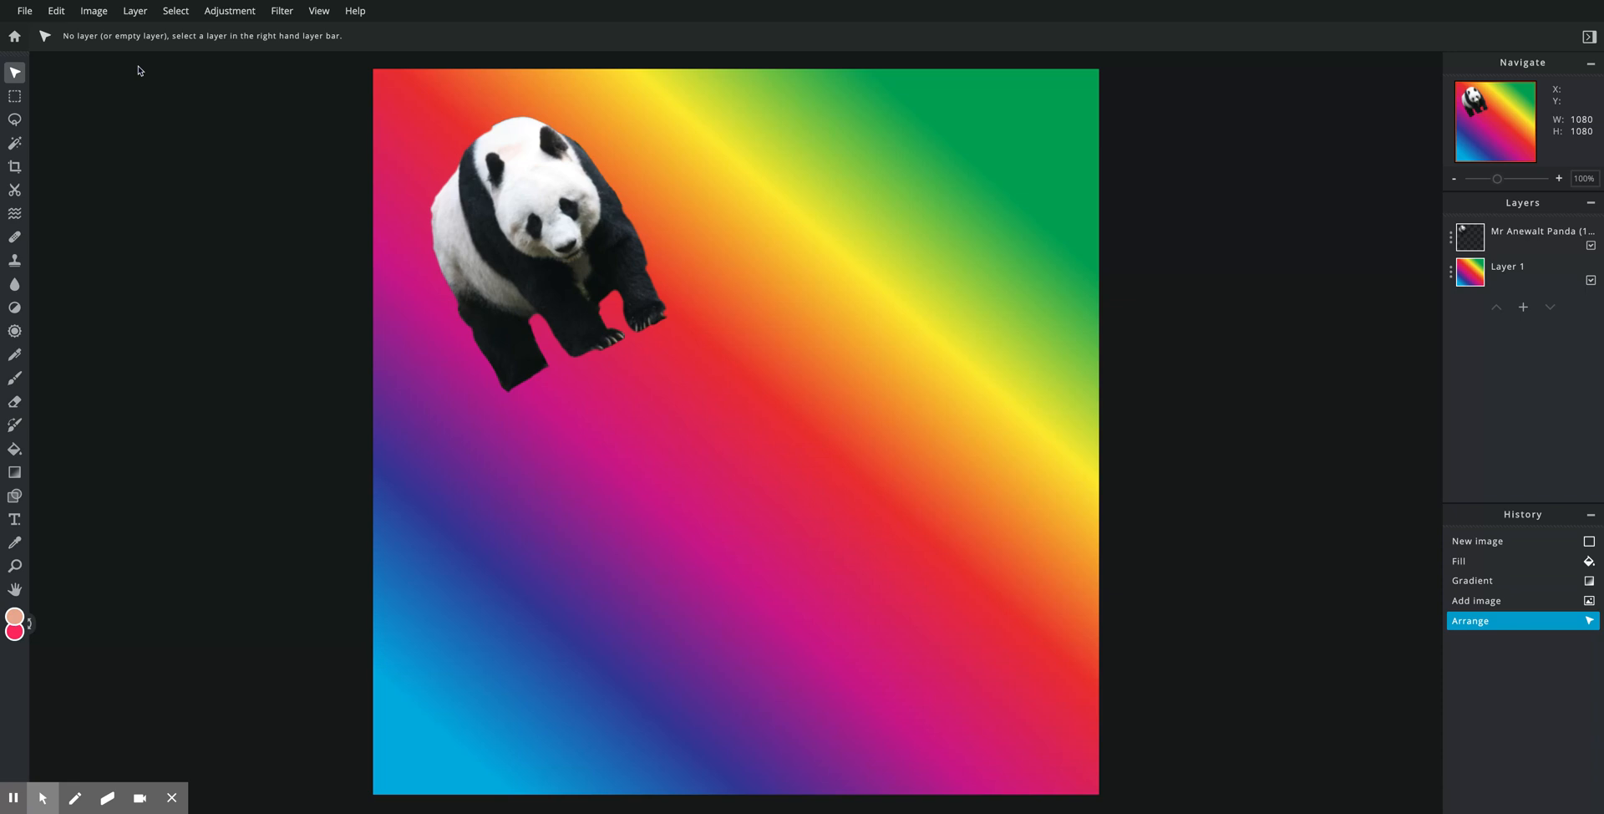
{"action": "left_click_drag", "start_coordinate": [405, 101], "coordinate": [744, 438]}
{"action": "left_click_drag", "start_coordinate": [887, 618], "coordinate": [726, 392]}
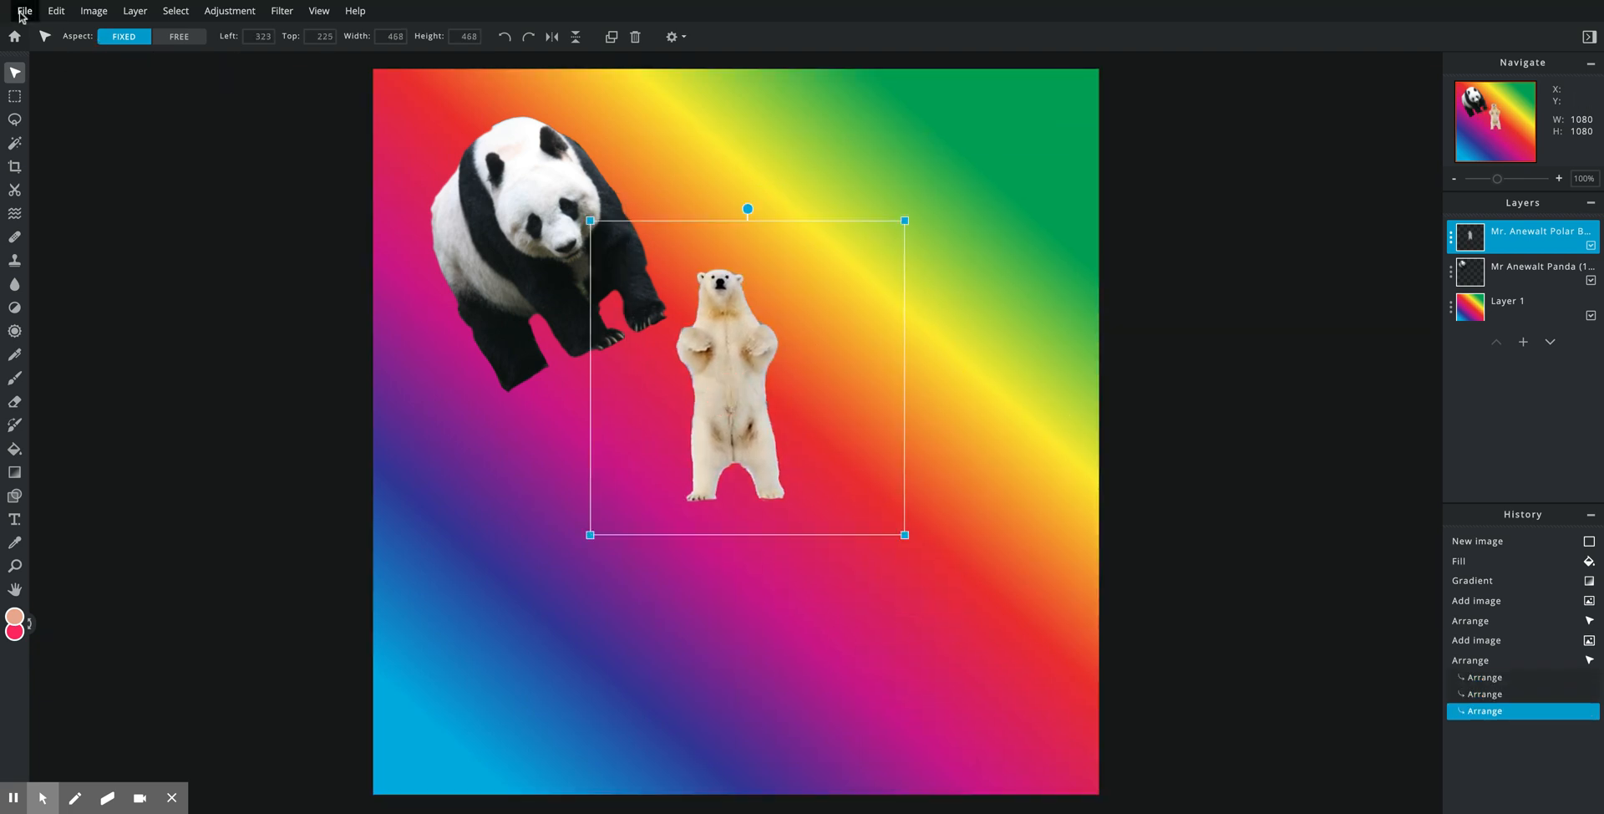
Step: Add the ostrich image as a new layer and drag it toward the lower left
{"action": "left_click", "coordinate": [134, 11]}
{"action": "left_click", "coordinate": [140, 70]}
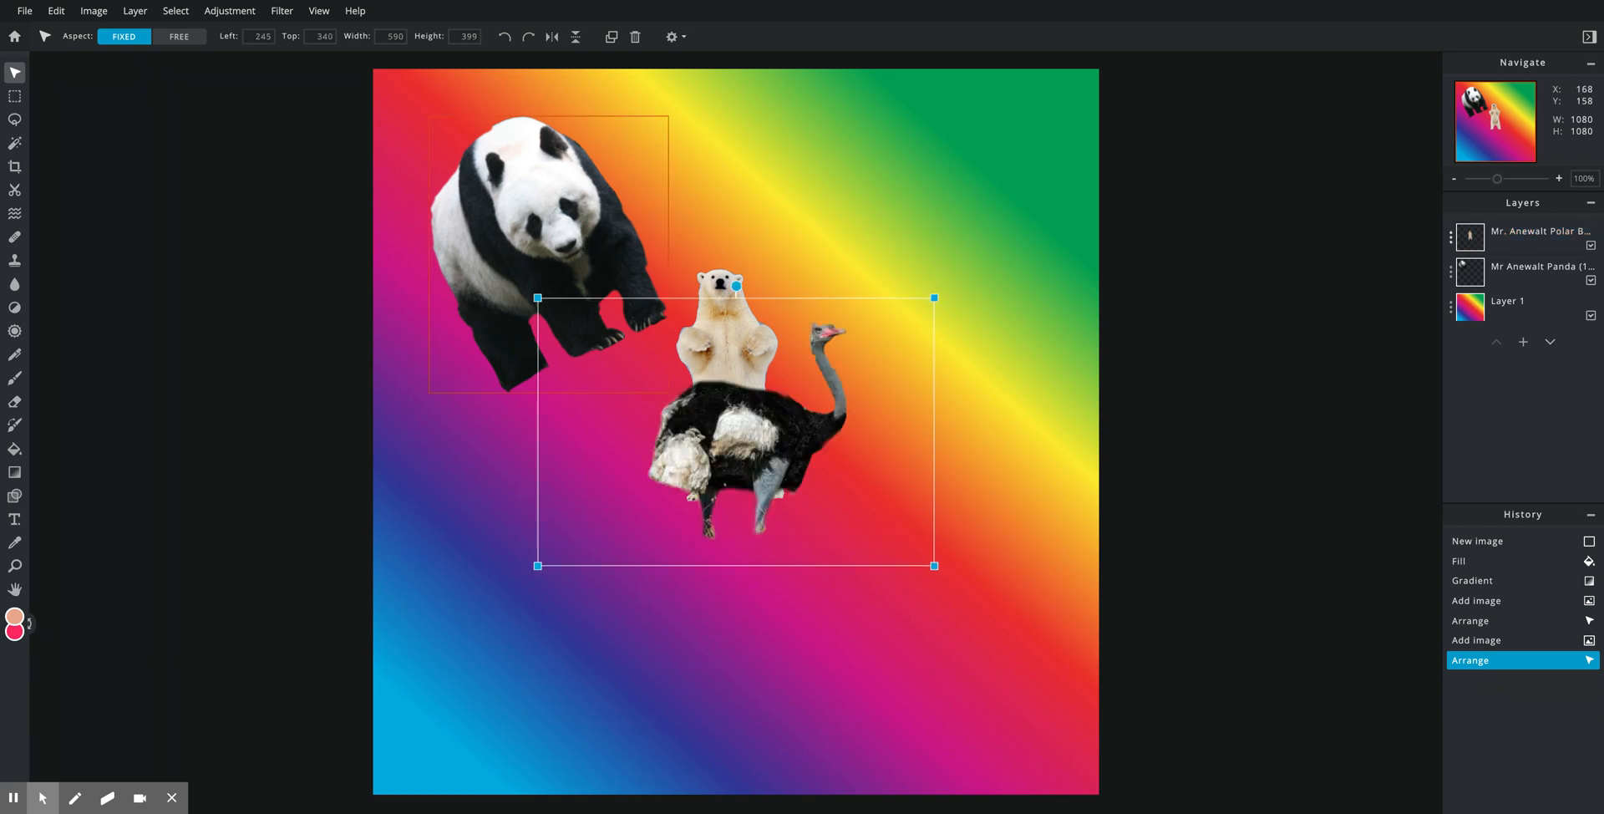
{"action": "left_click_drag", "start_coordinate": [757, 438], "coordinate": [505, 667]}
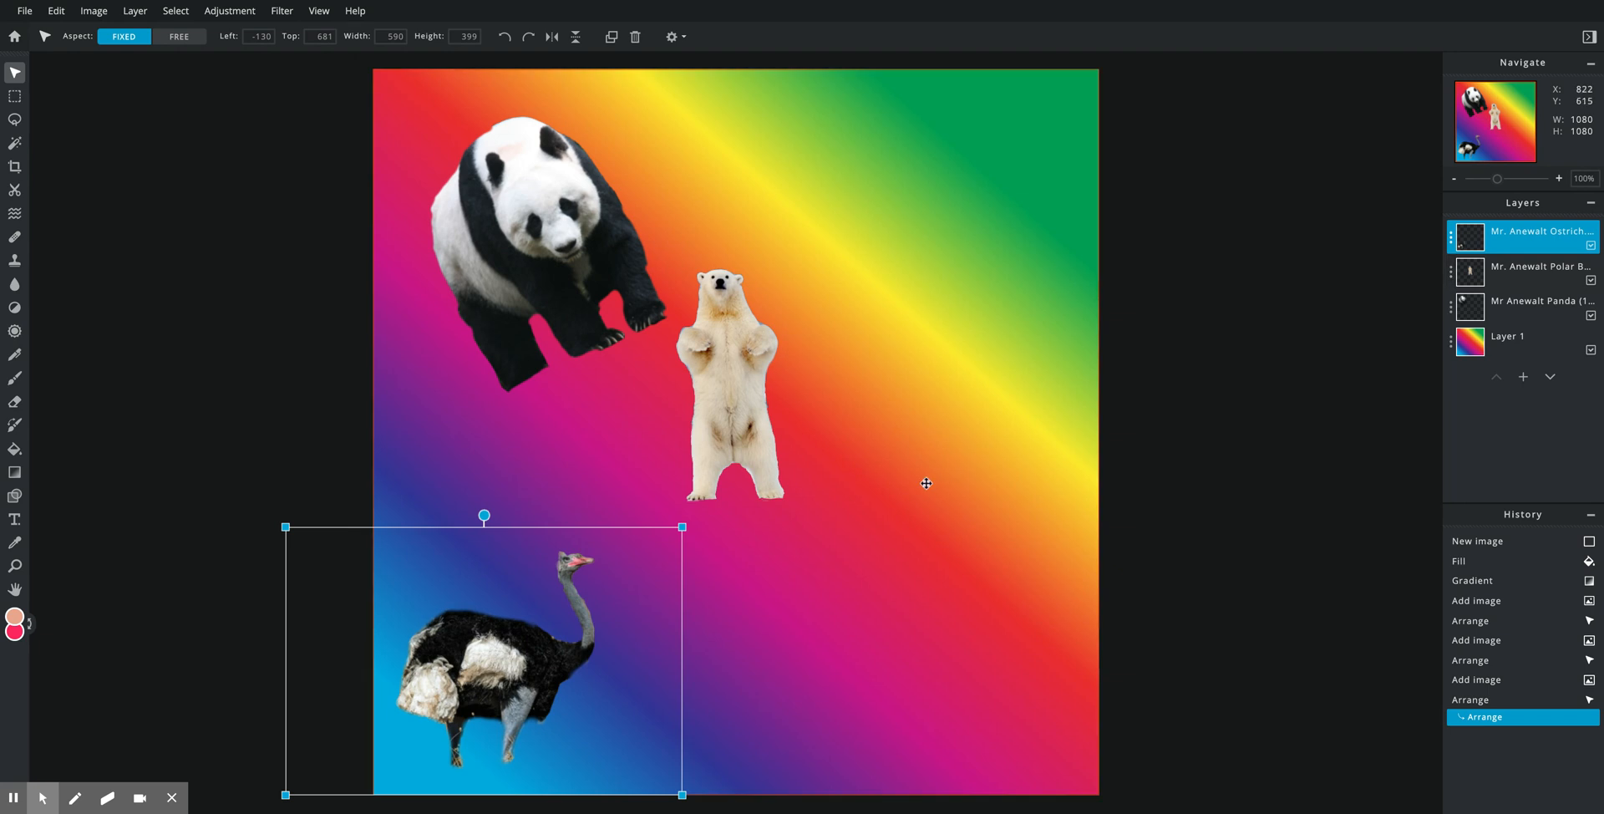
Step: Drag the polar bear up and to the right, clear of the panda
{"action": "left_click_drag", "start_coordinate": [746, 430], "coordinate": [850, 381]}
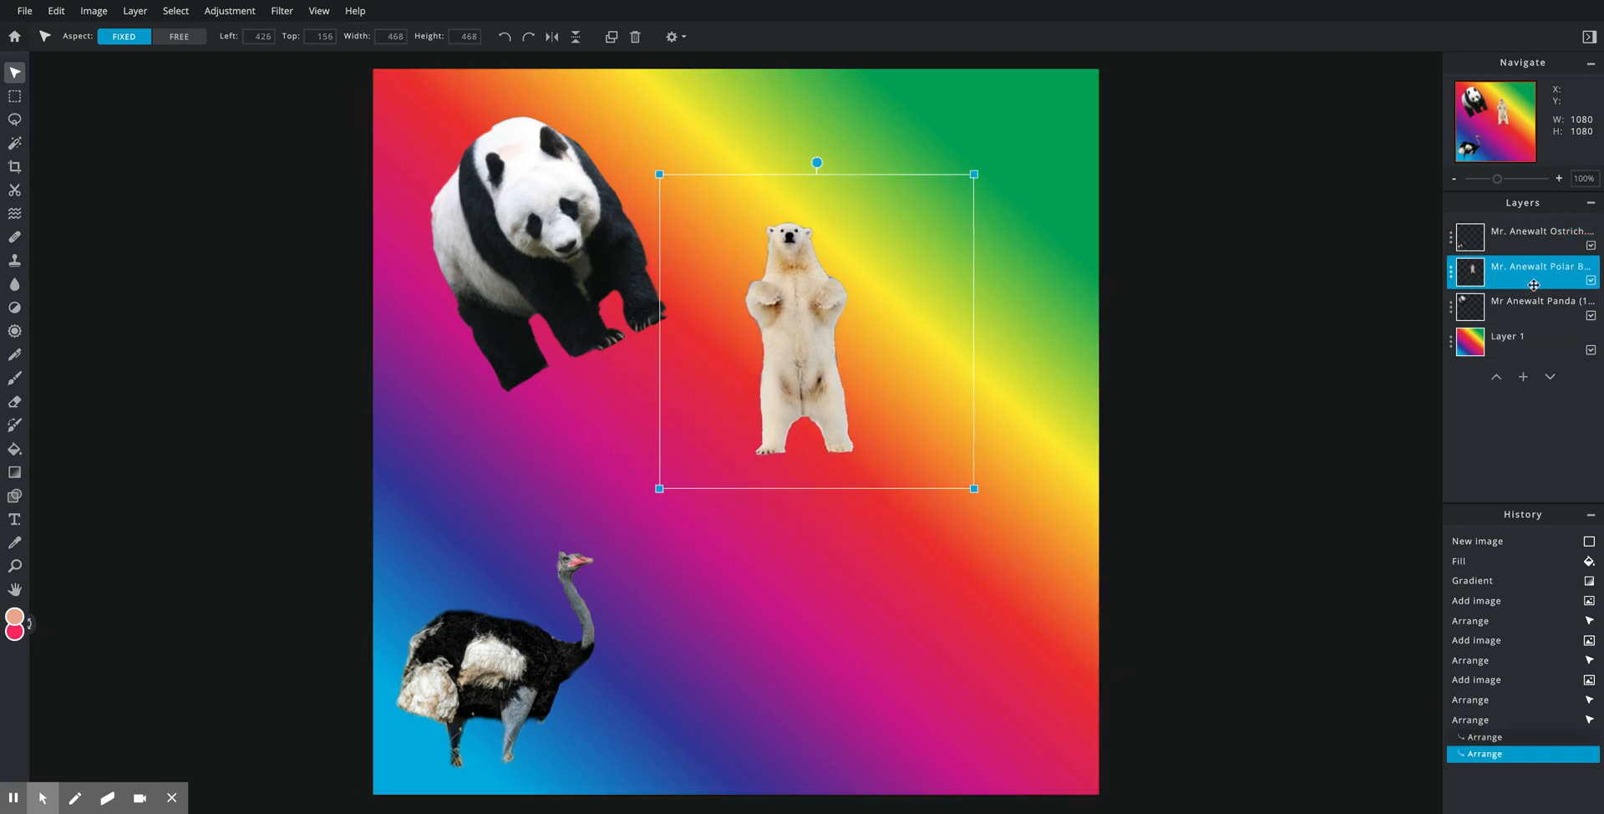
Step: Duplicate the polar bear layer and move the copy down and right
{"action": "left_click", "coordinate": [1451, 273]}
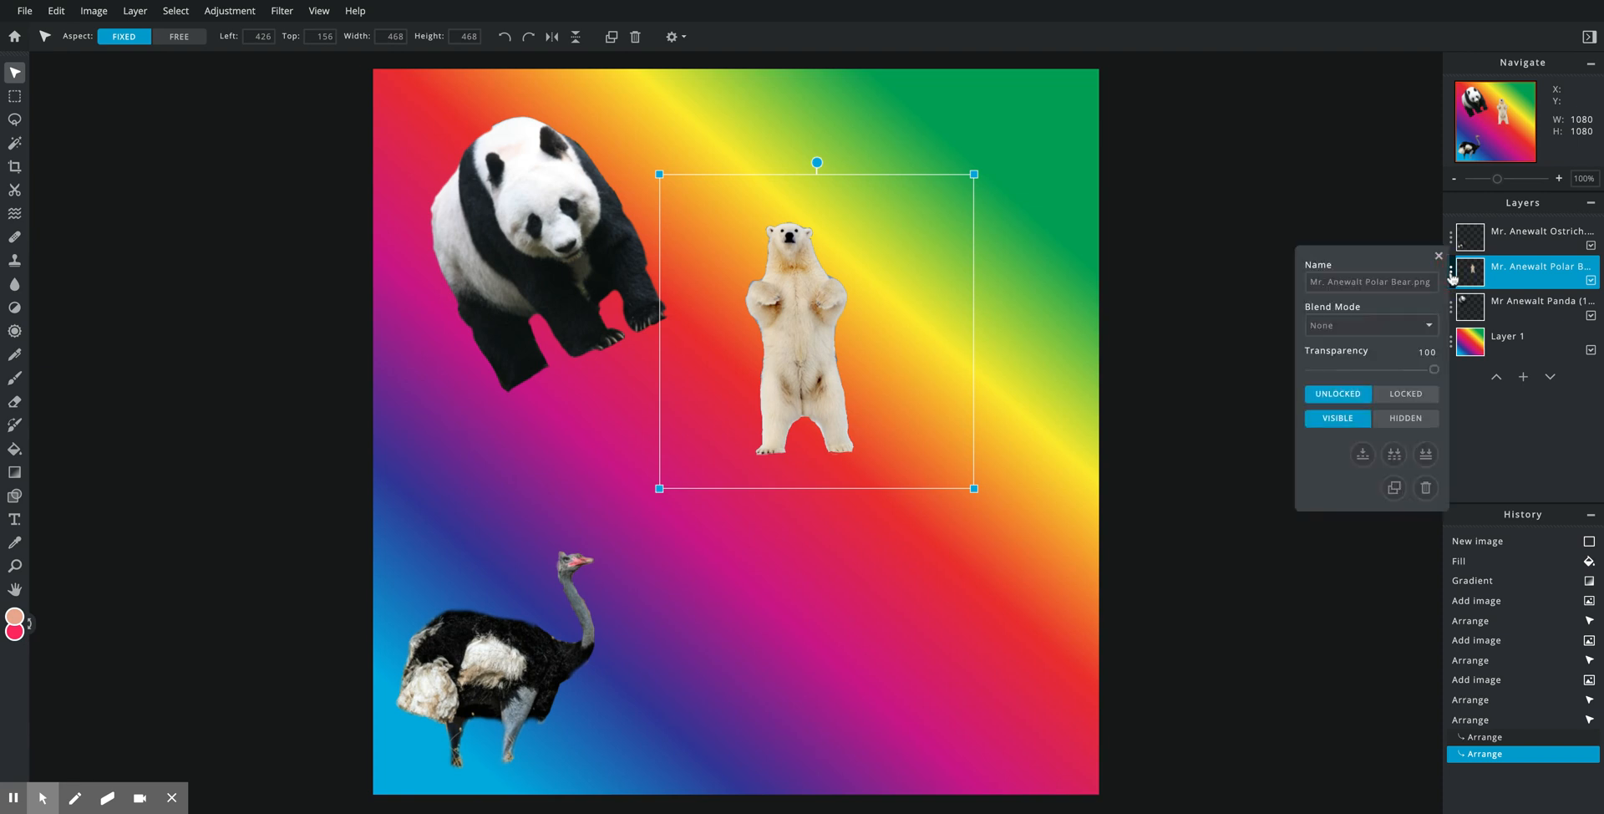
{"action": "left_click", "coordinate": [1394, 488]}
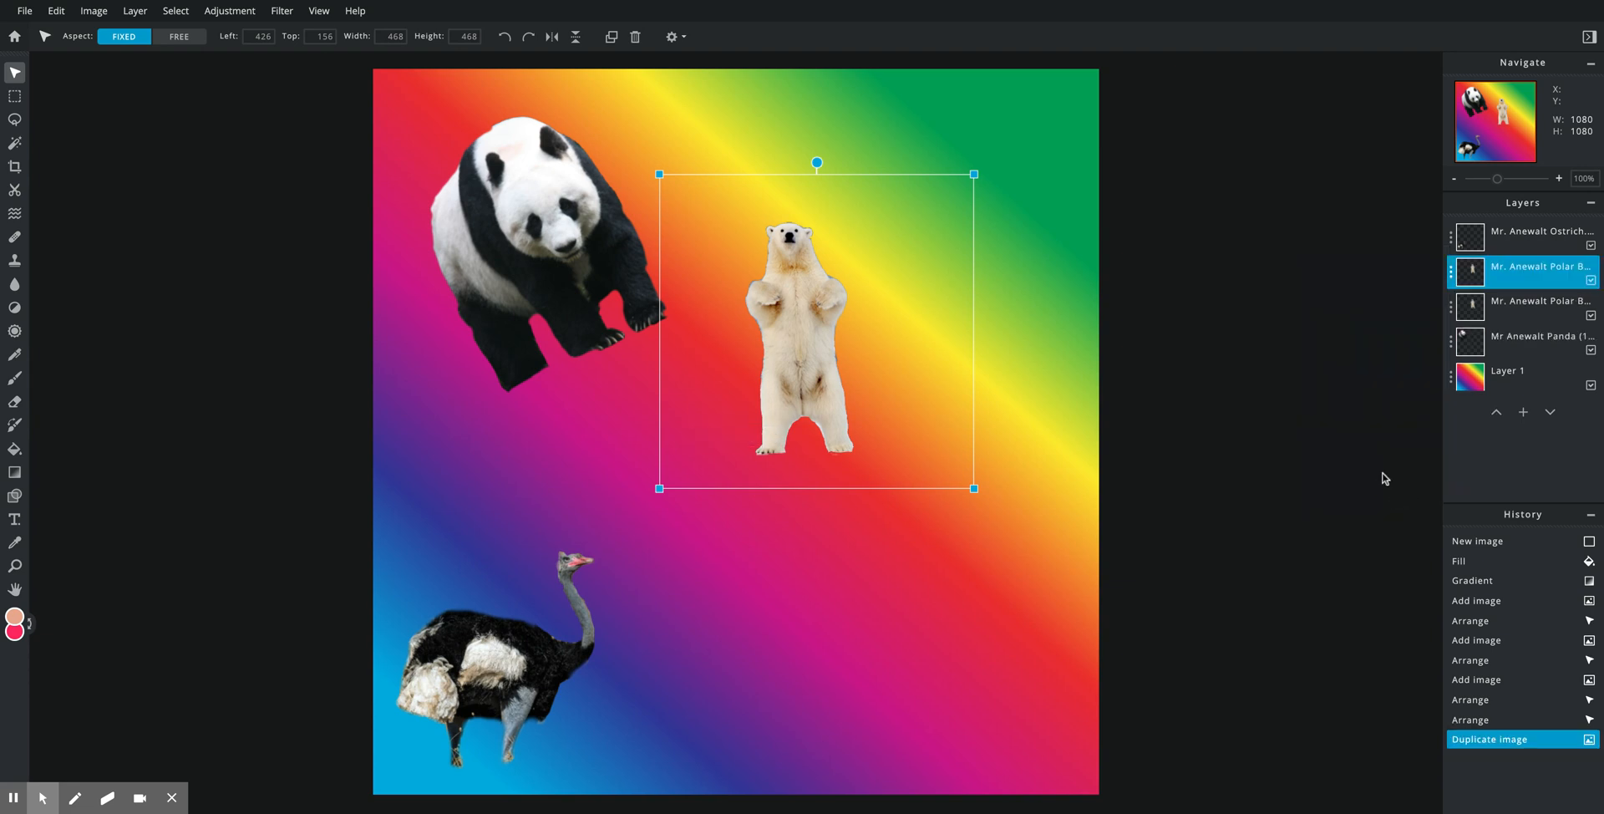
{"action": "left_click_drag", "start_coordinate": [801, 321], "coordinate": [901, 454]}
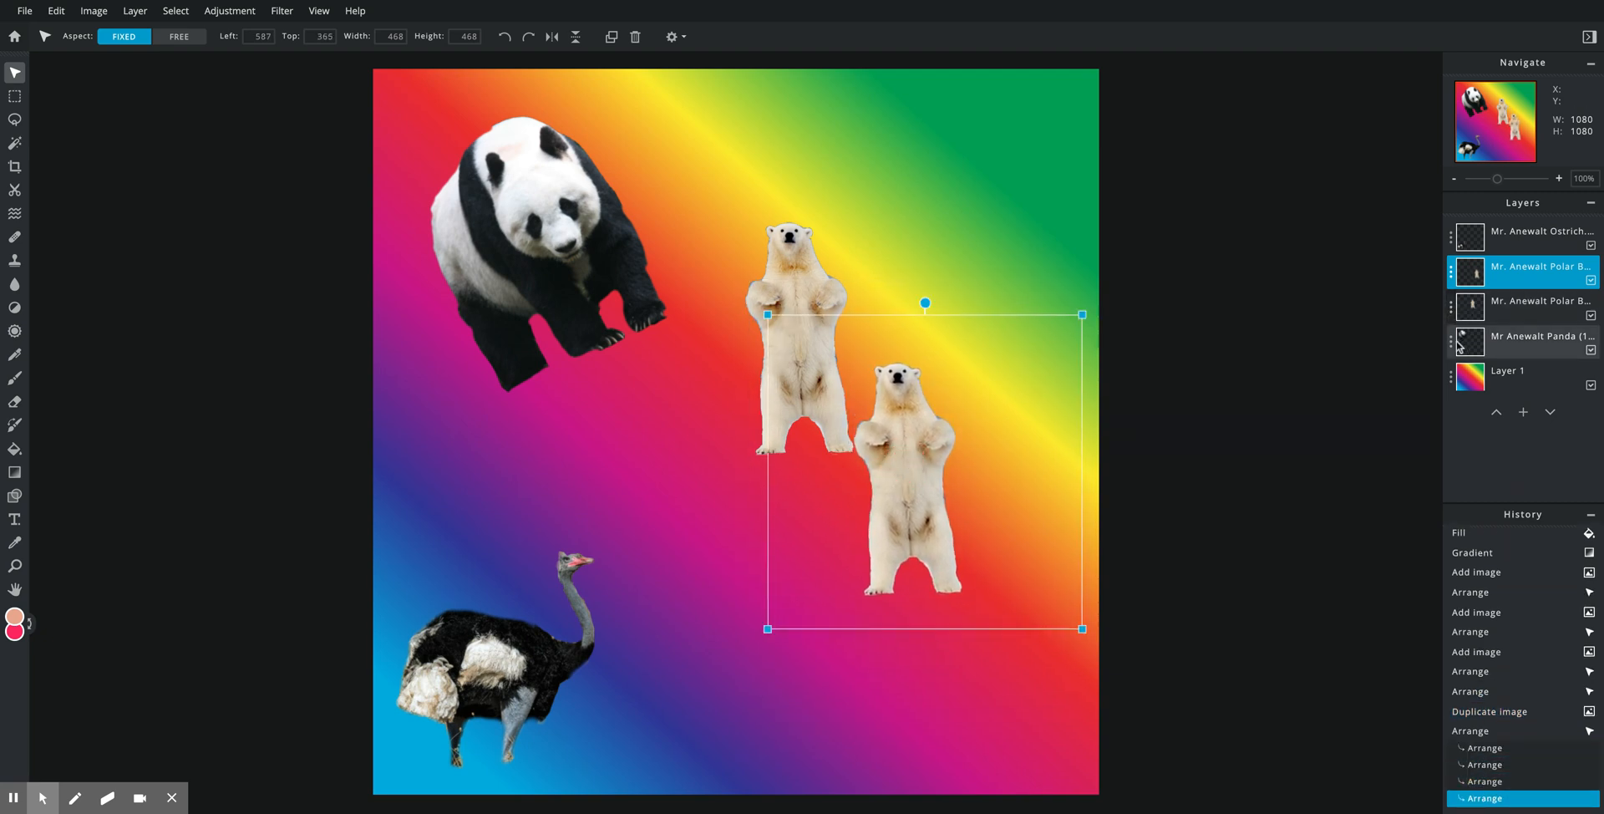
Step: Make a third polar bear, shrink it to 288 px, and line all three up diagonally
{"action": "left_click", "coordinate": [1451, 306]}
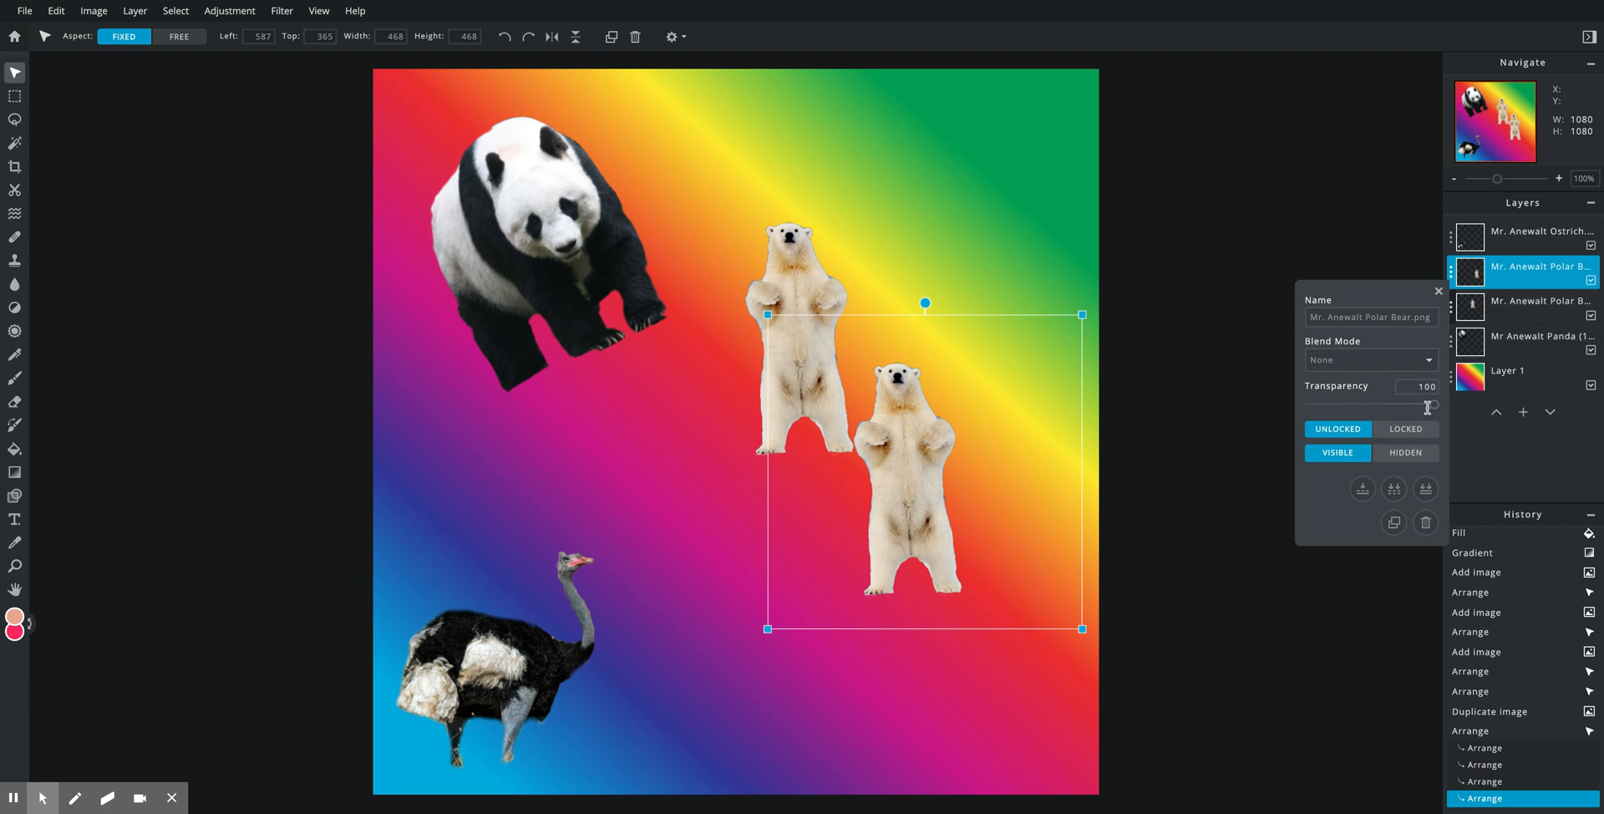
{"action": "left_click", "coordinate": [1392, 522]}
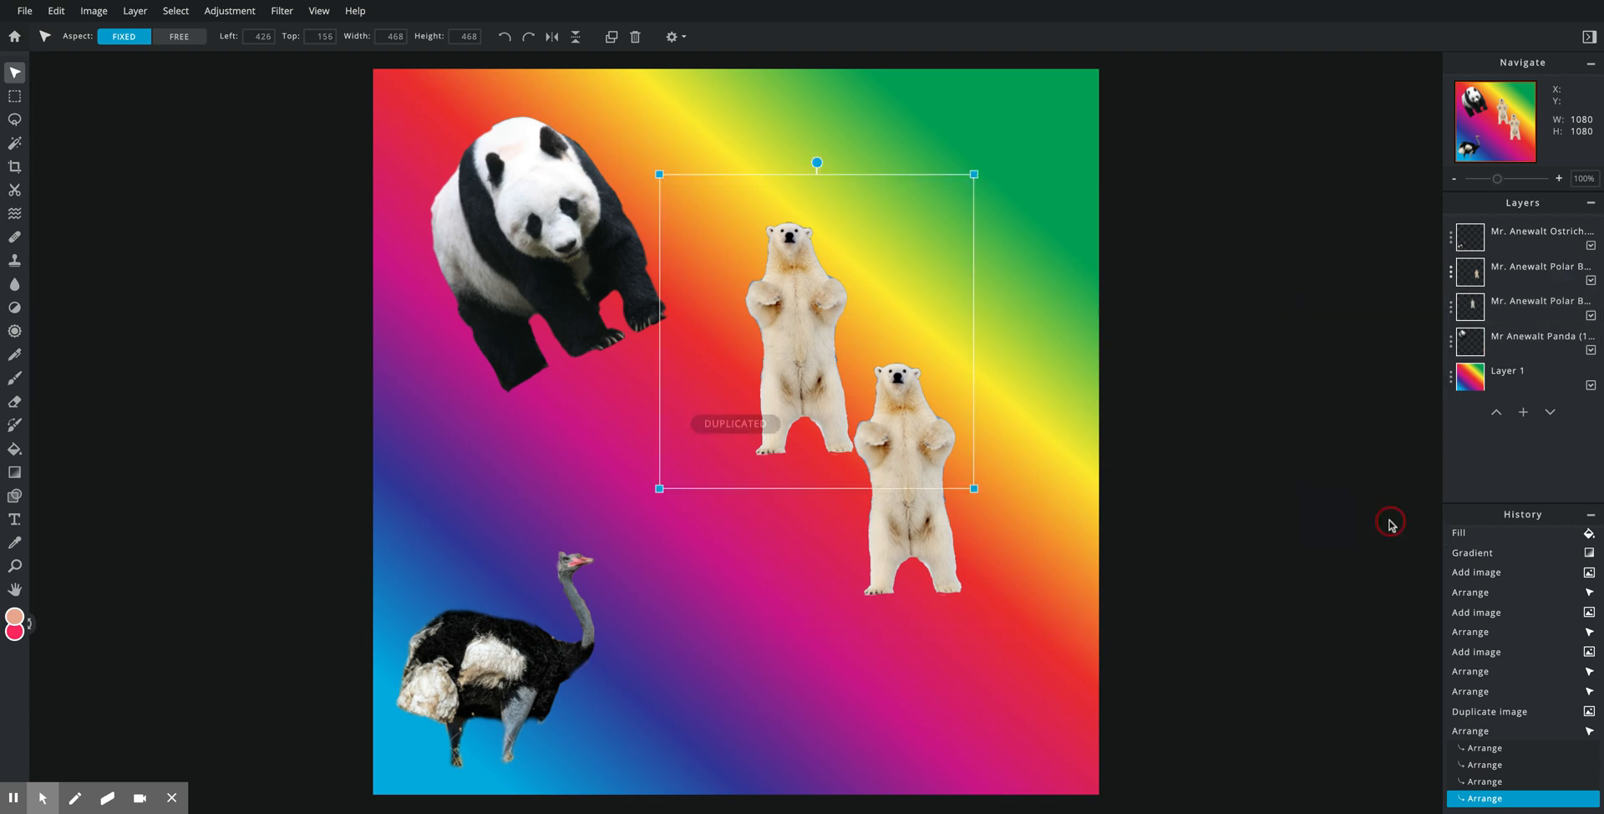
{"action": "left_click_drag", "start_coordinate": [794, 356], "coordinate": [784, 430]}
{"action": "left_click_drag", "start_coordinate": [792, 291], "coordinate": [1012, 377]}
{"action": "left_click_drag", "start_coordinate": [880, 262], "coordinate": [1002, 386]}
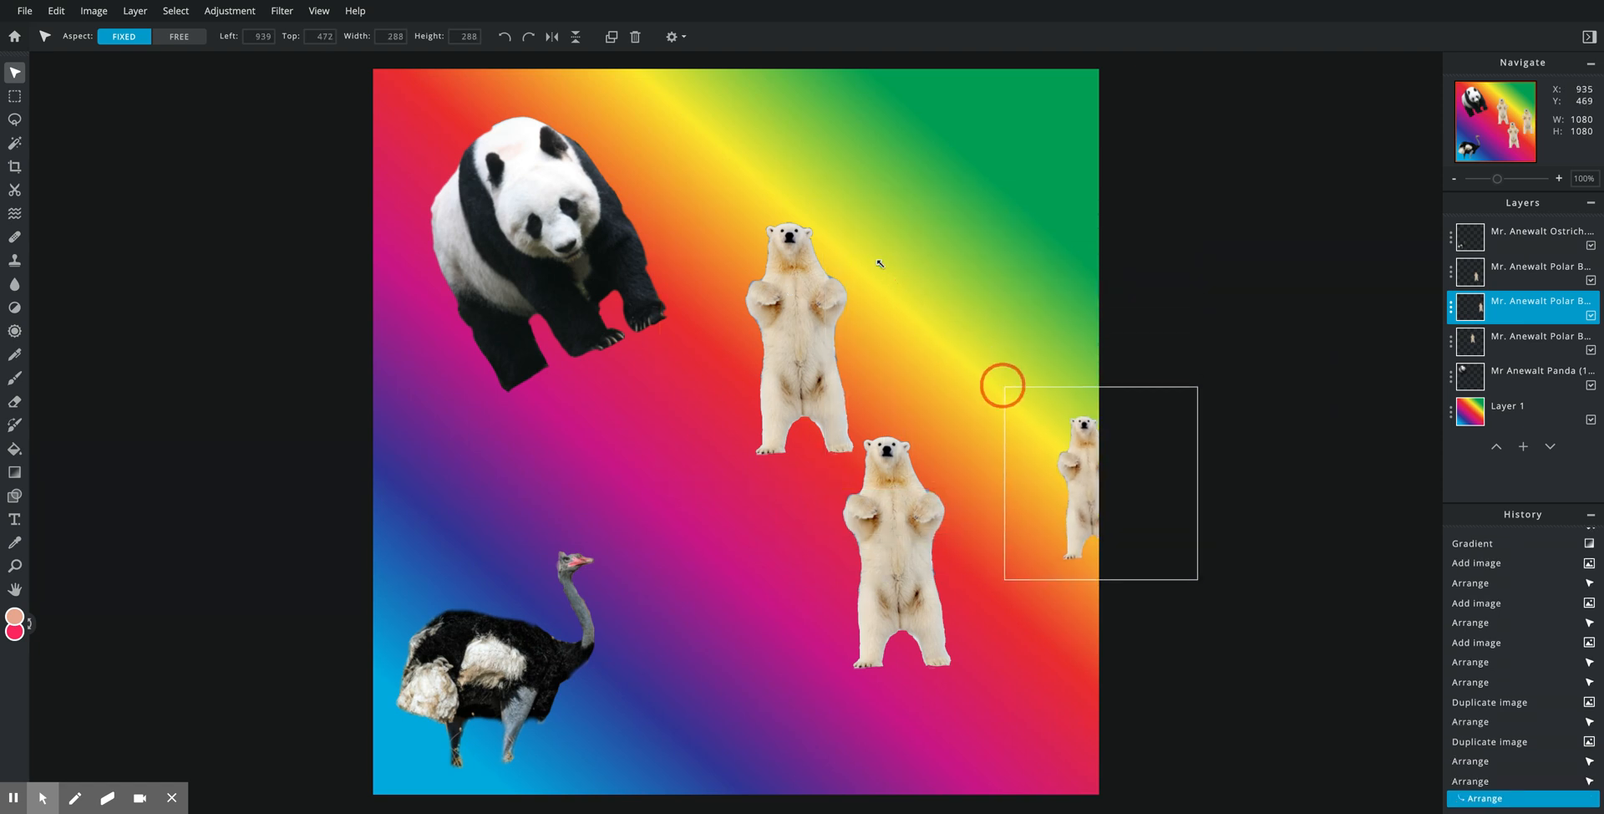
{"action": "left_click_drag", "start_coordinate": [1024, 446], "coordinate": [950, 640]}
{"action": "left_click_drag", "start_coordinate": [891, 511], "coordinate": [887, 490]}
{"action": "left_click_drag", "start_coordinate": [790, 277], "coordinate": [744, 275]}
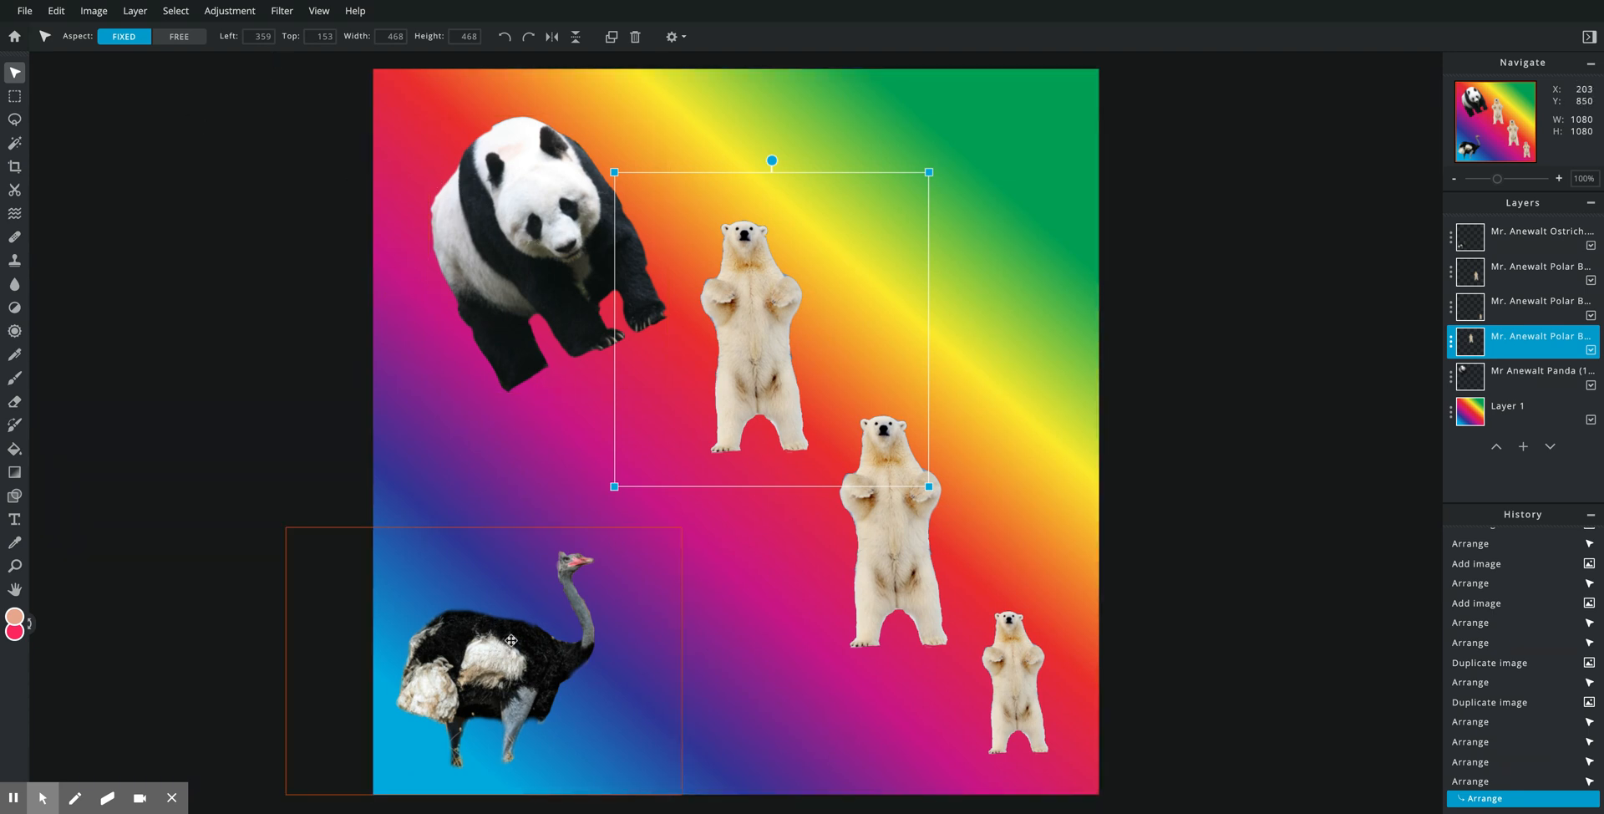
Step: Nudge the panda slightly left and flip it horizontally with Edit > Transform
{"action": "left_click", "coordinate": [541, 304]}
{"action": "left_click_drag", "start_coordinate": [549, 270], "coordinate": [531, 268]}
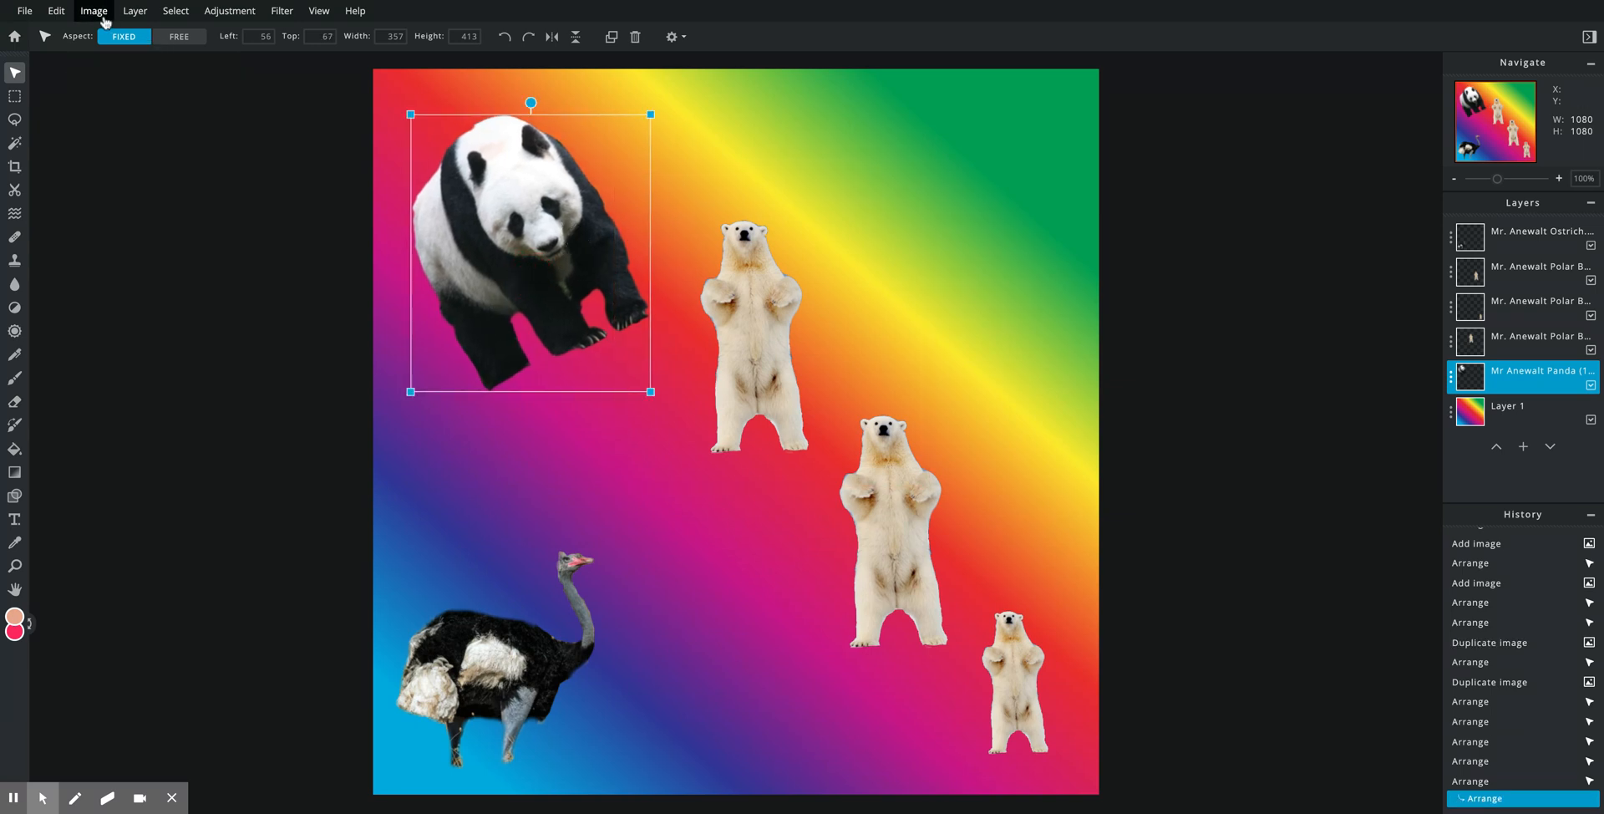
{"action": "left_click_drag", "start_coordinate": [472, 229], "coordinate": [464, 232]}
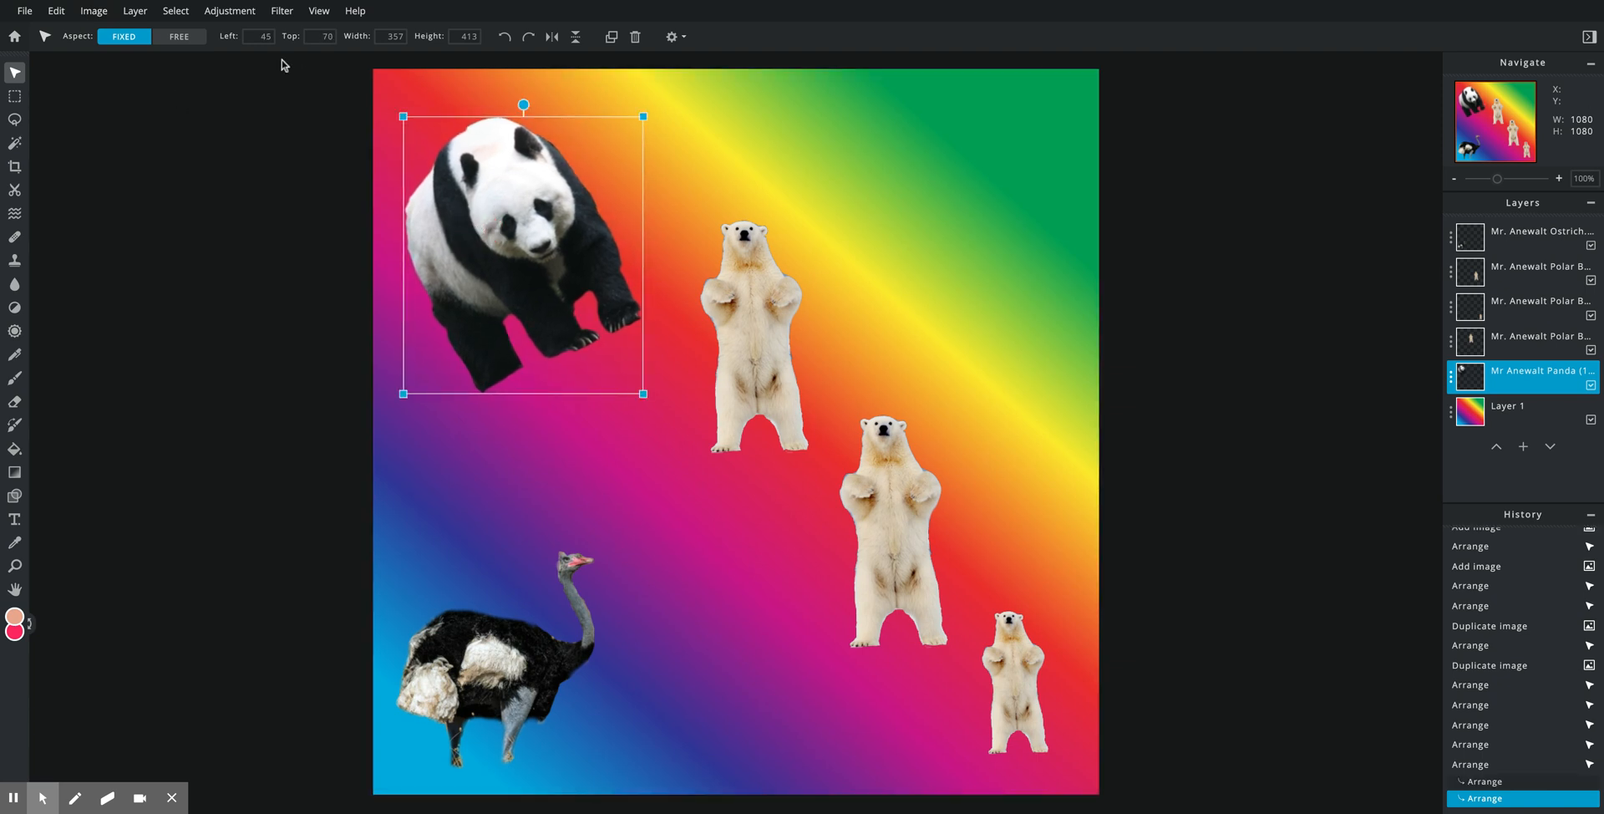
{"action": "left_click", "coordinate": [59, 11]}
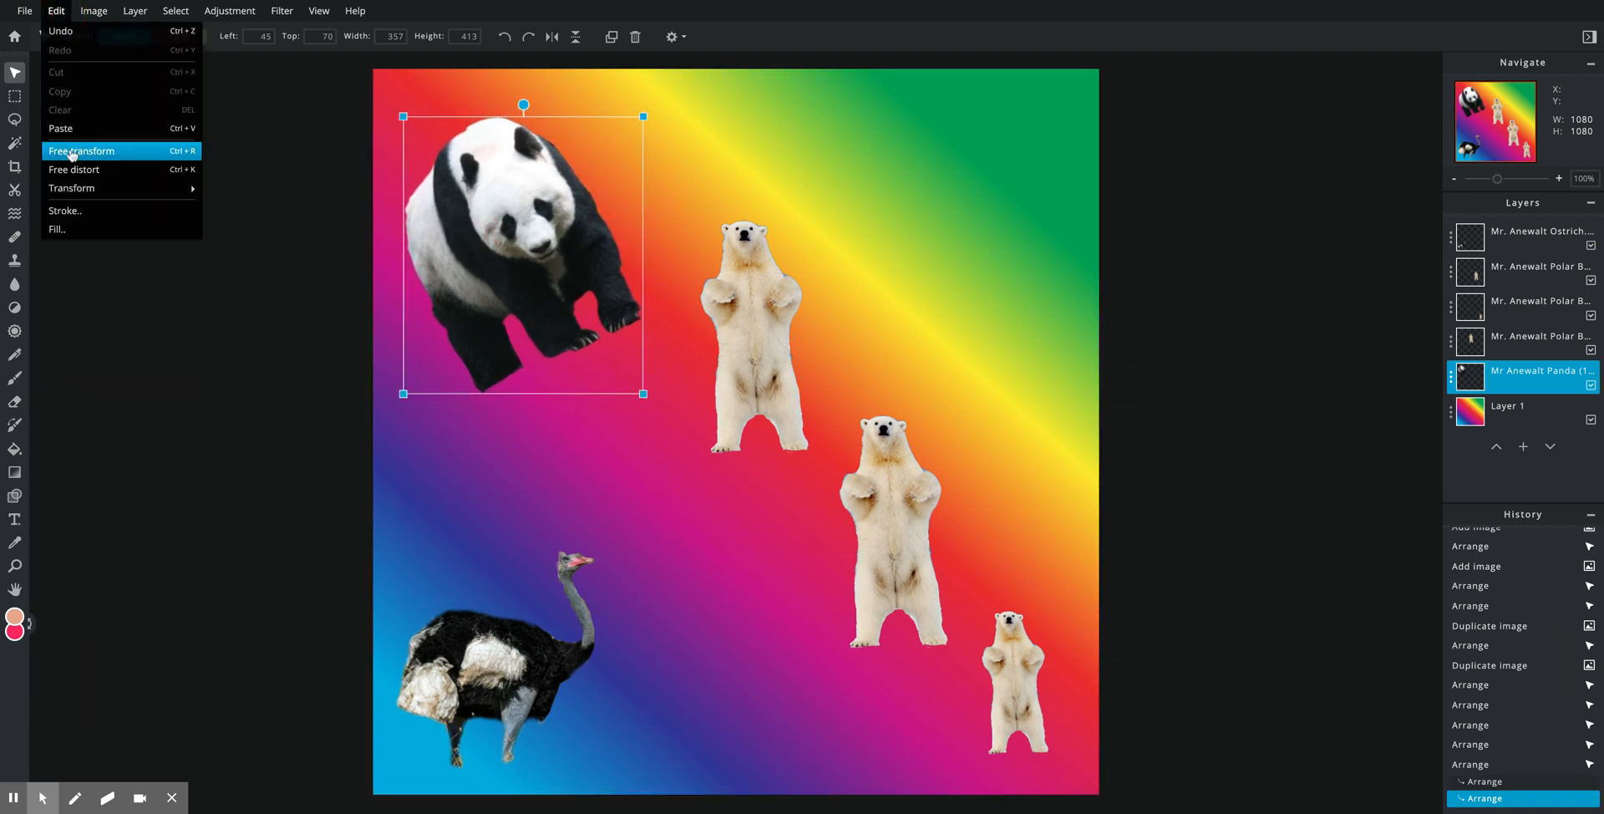
{"action": "mouse_move", "coordinate": [65, 187]}
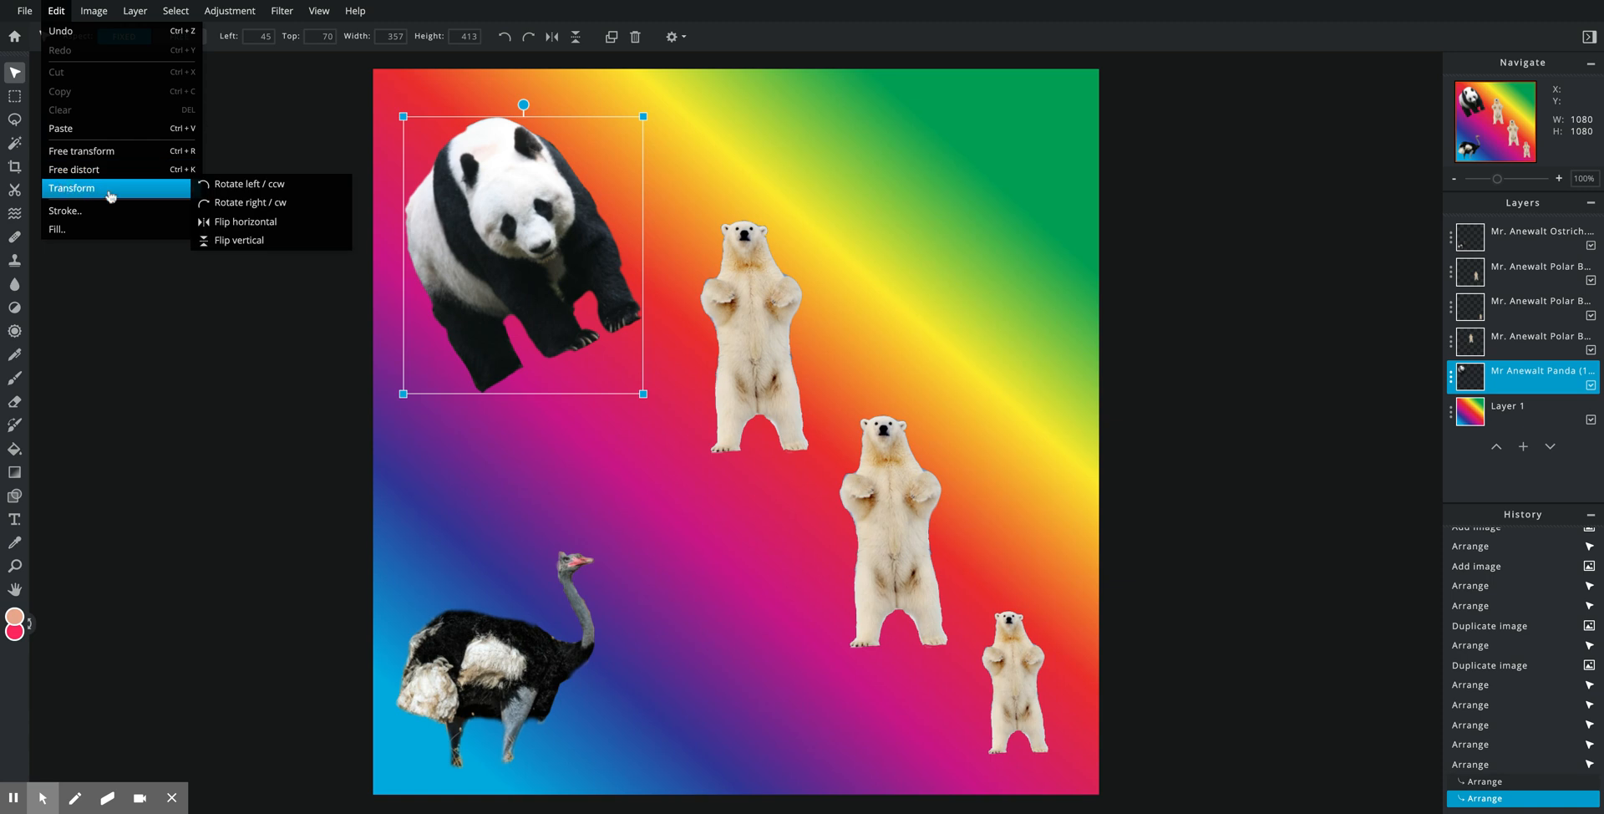
{"action": "left_click", "coordinate": [280, 223]}
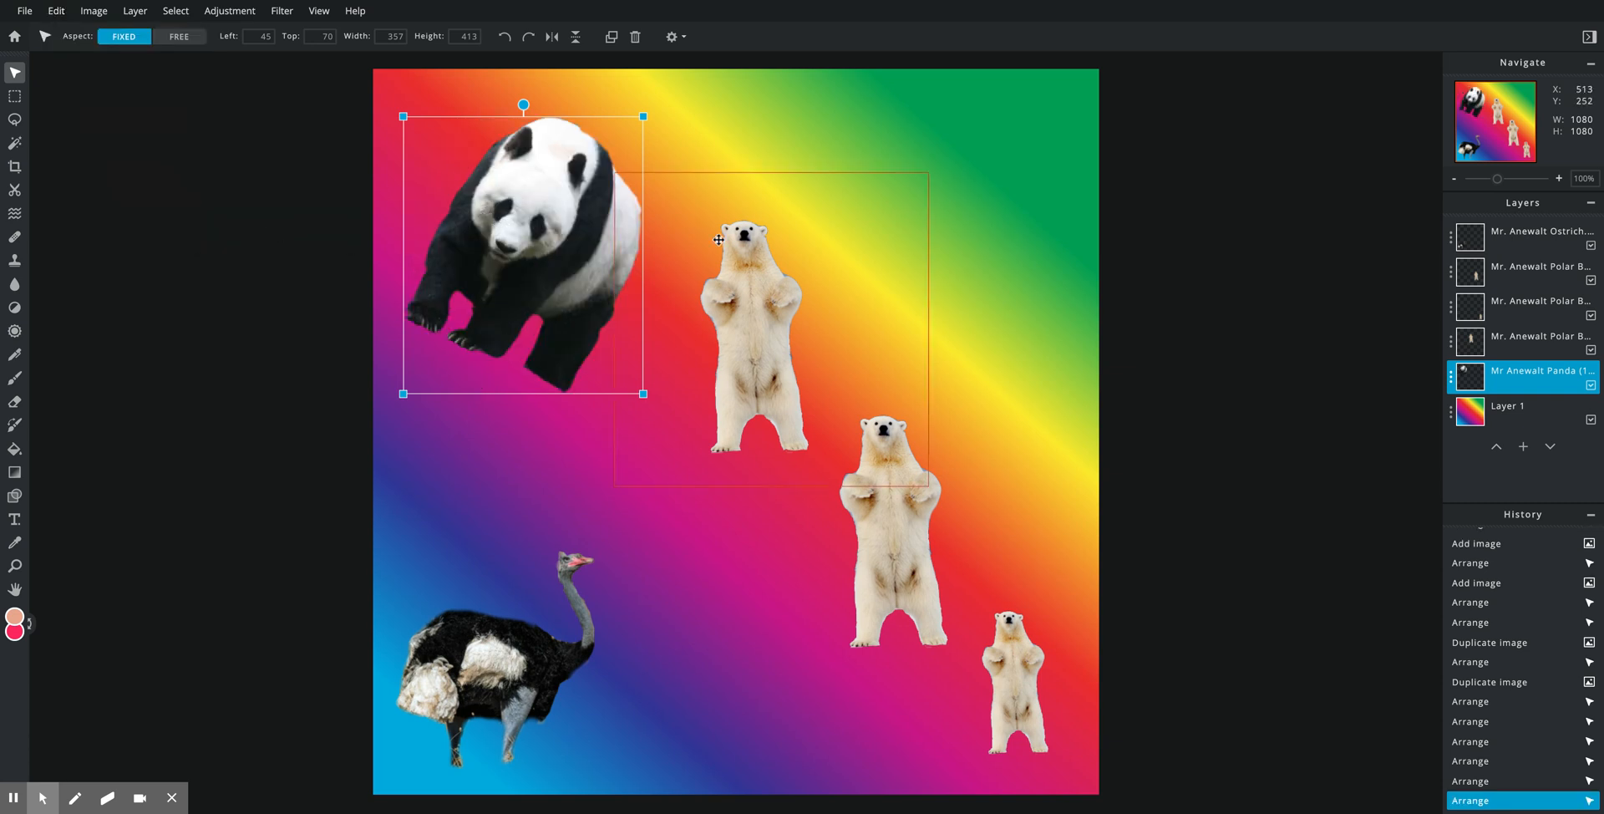
Step: Duplicate the panda layer and move the copy to the canvas's top-right
{"action": "left_click", "coordinate": [1471, 384]}
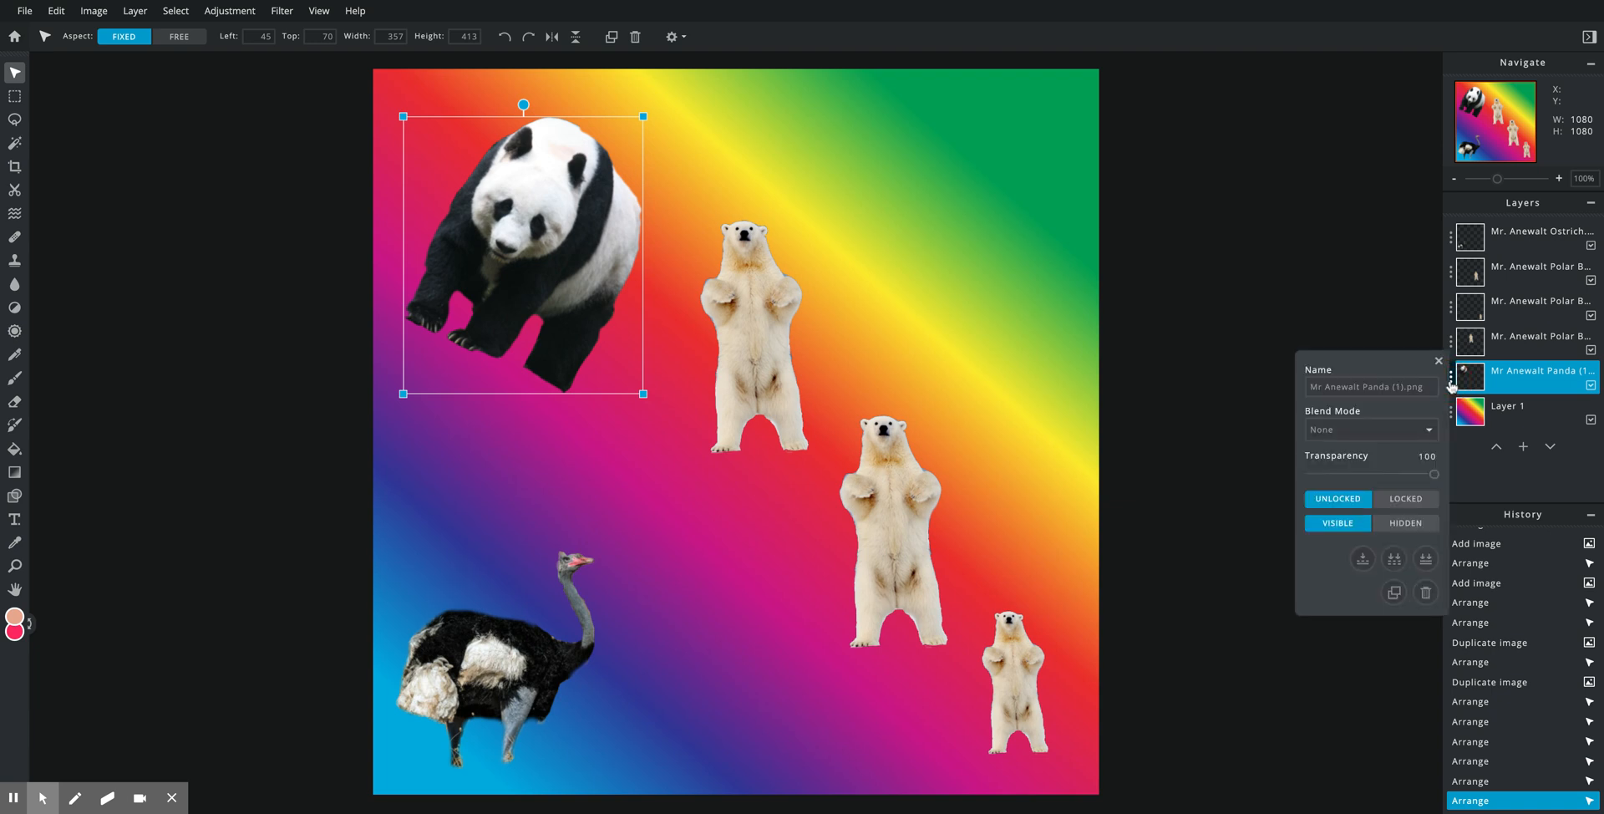
{"action": "left_click", "coordinate": [1395, 593]}
{"action": "left_click_drag", "start_coordinate": [531, 253], "coordinate": [950, 239]}
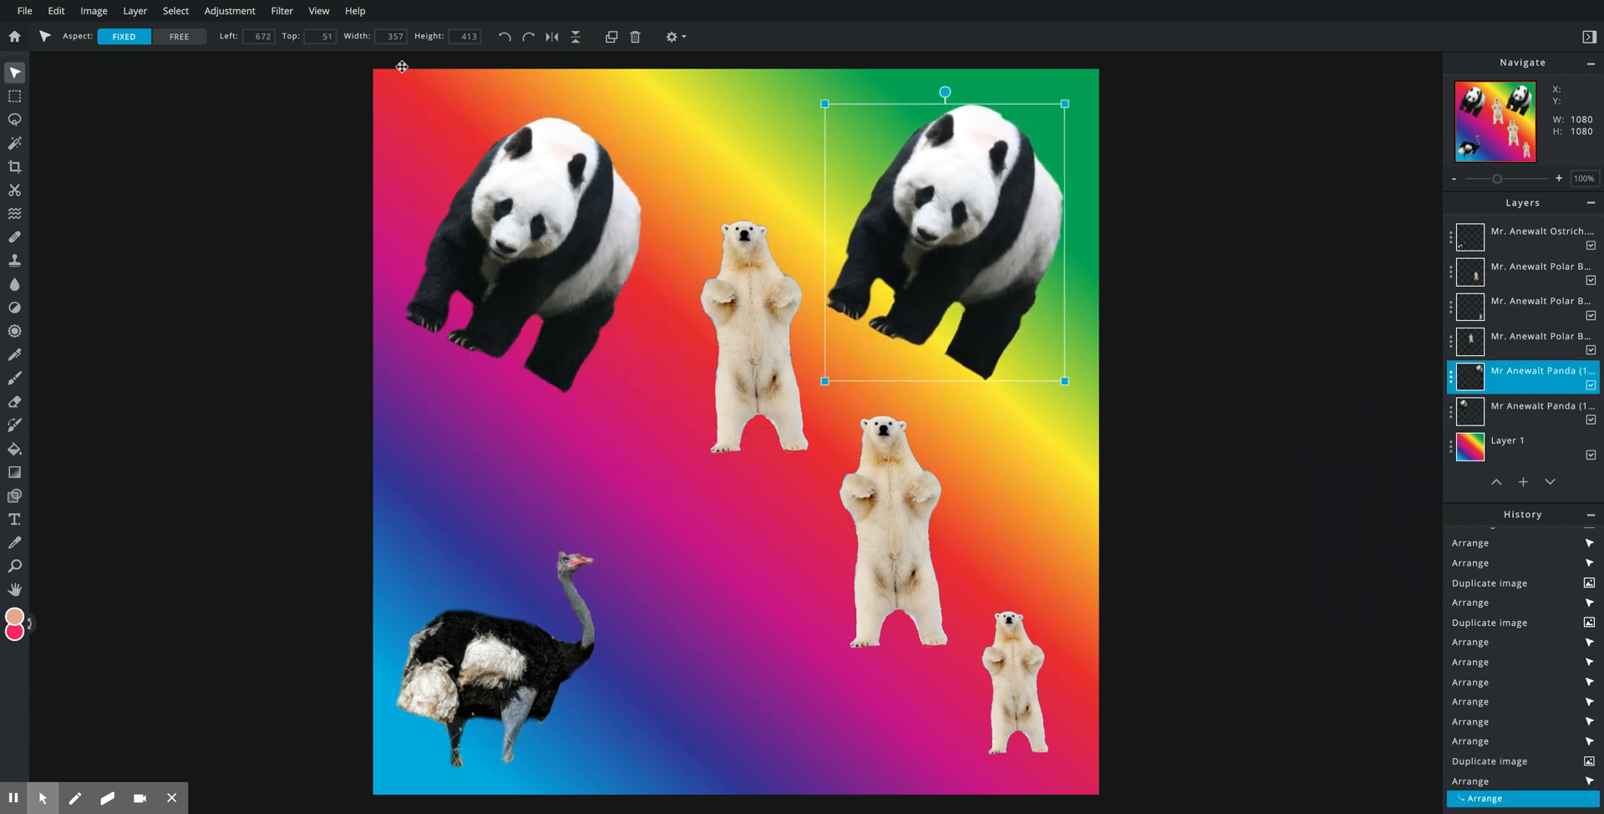
Step: Flip the copied panda horizontally and nudge it slightly lower
{"action": "left_click", "coordinate": [59, 15]}
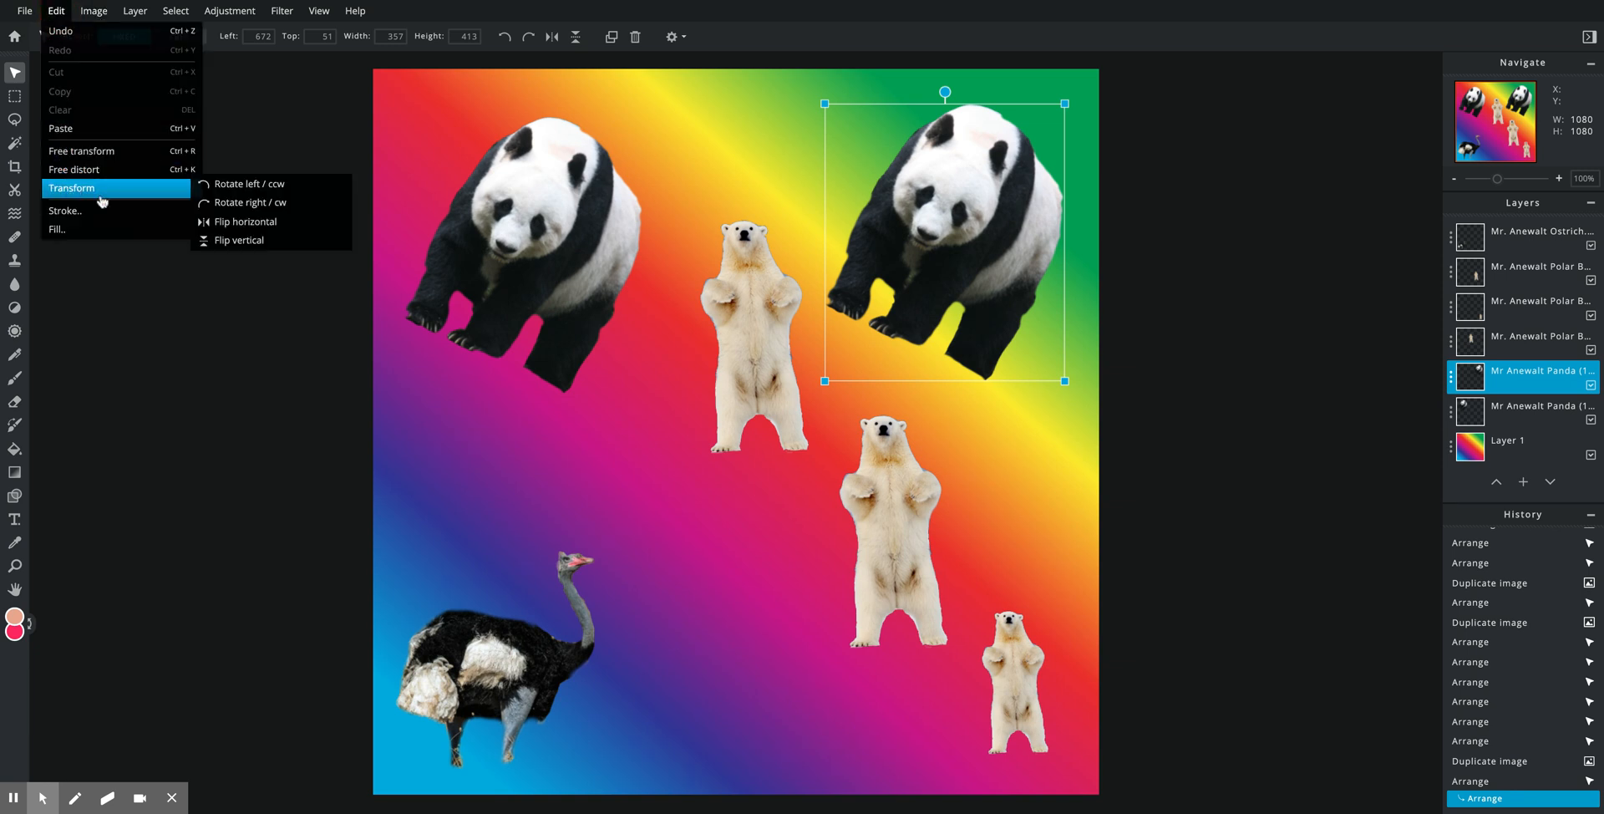
{"action": "left_click", "coordinate": [225, 219]}
{"action": "left_click", "coordinate": [57, 11]}
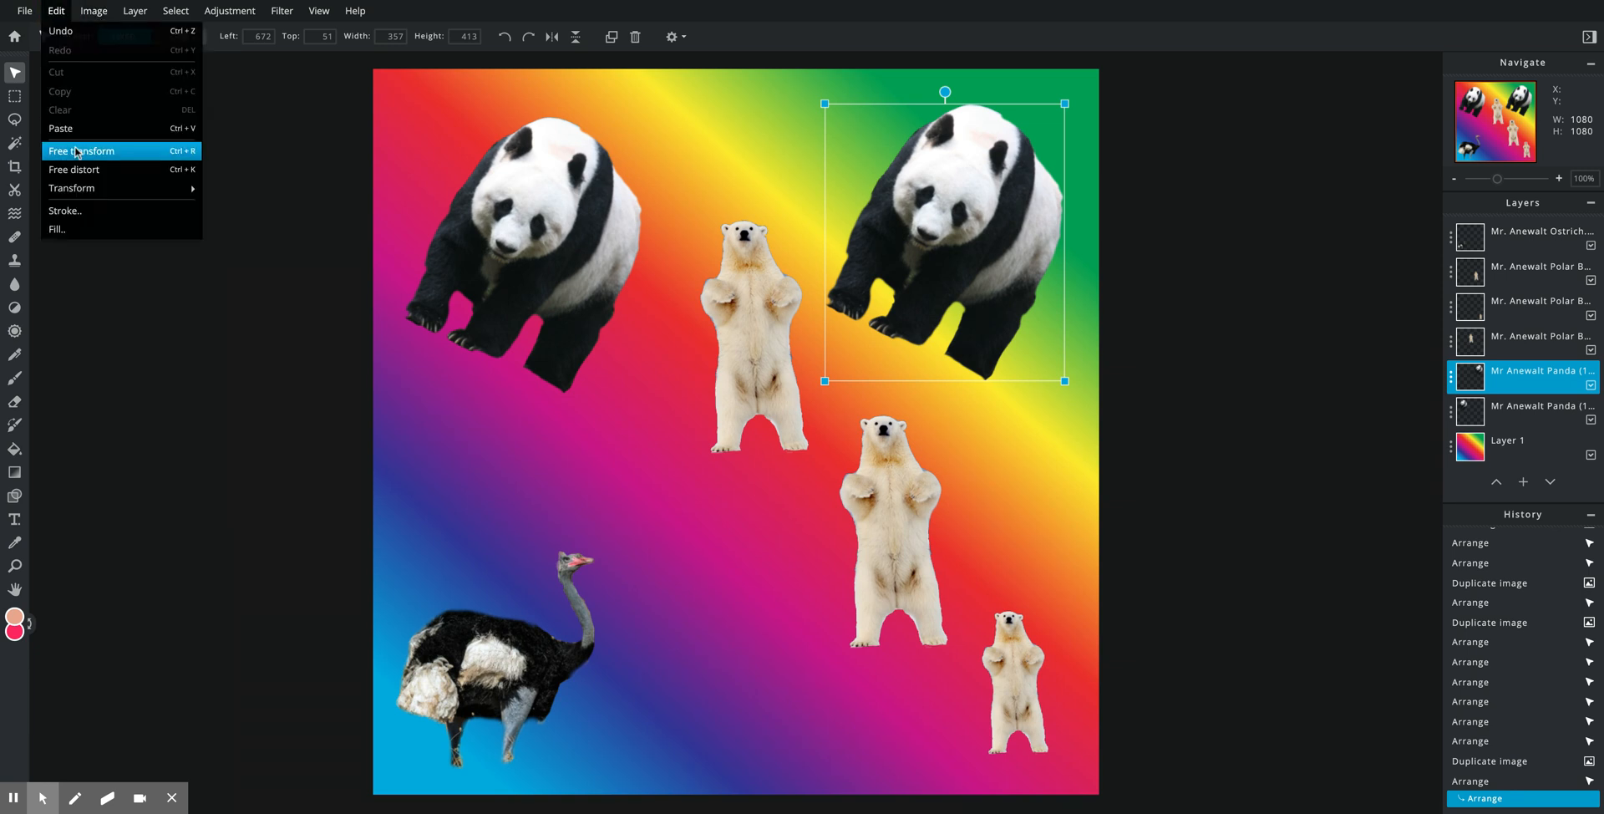
{"action": "mouse_move", "coordinate": [90, 188]}
{"action": "left_click", "coordinate": [222, 221]}
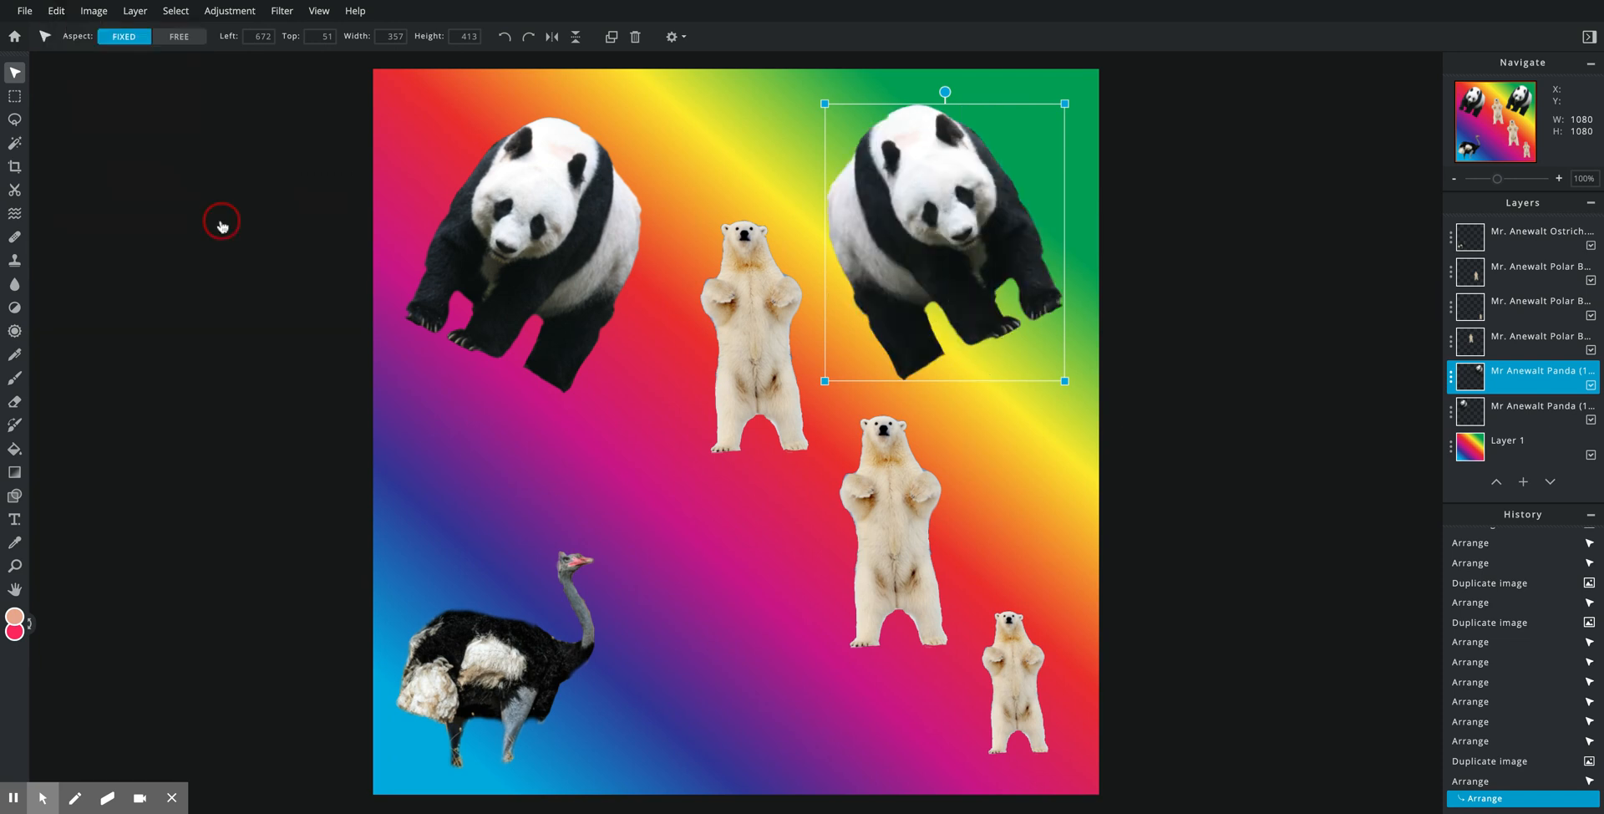
{"action": "left_click_drag", "start_coordinate": [970, 187], "coordinate": [975, 207]}
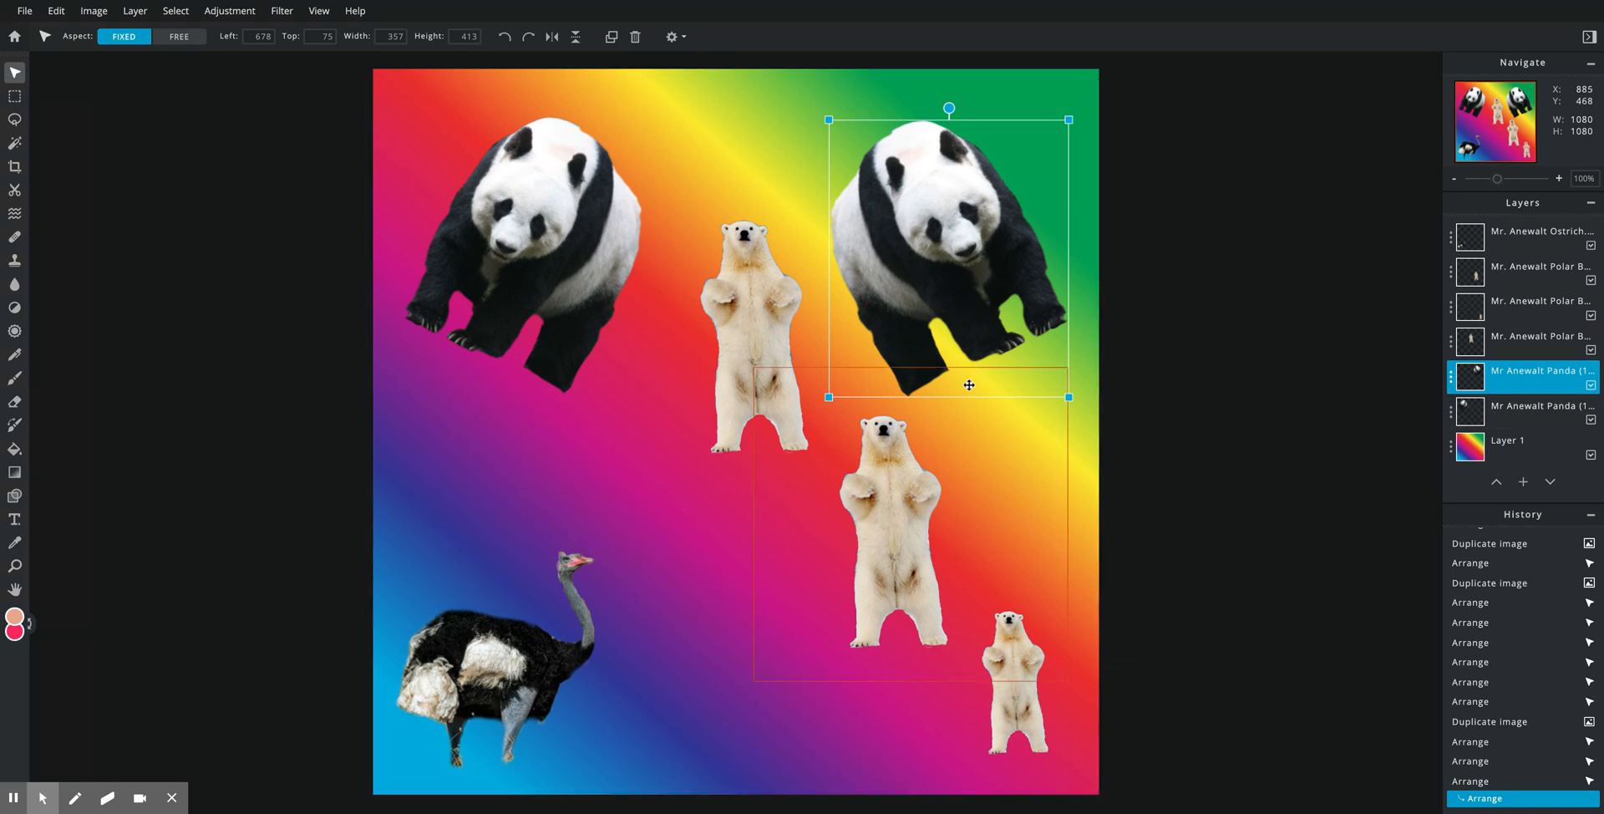
{"action": "left_click", "coordinate": [556, 667]}
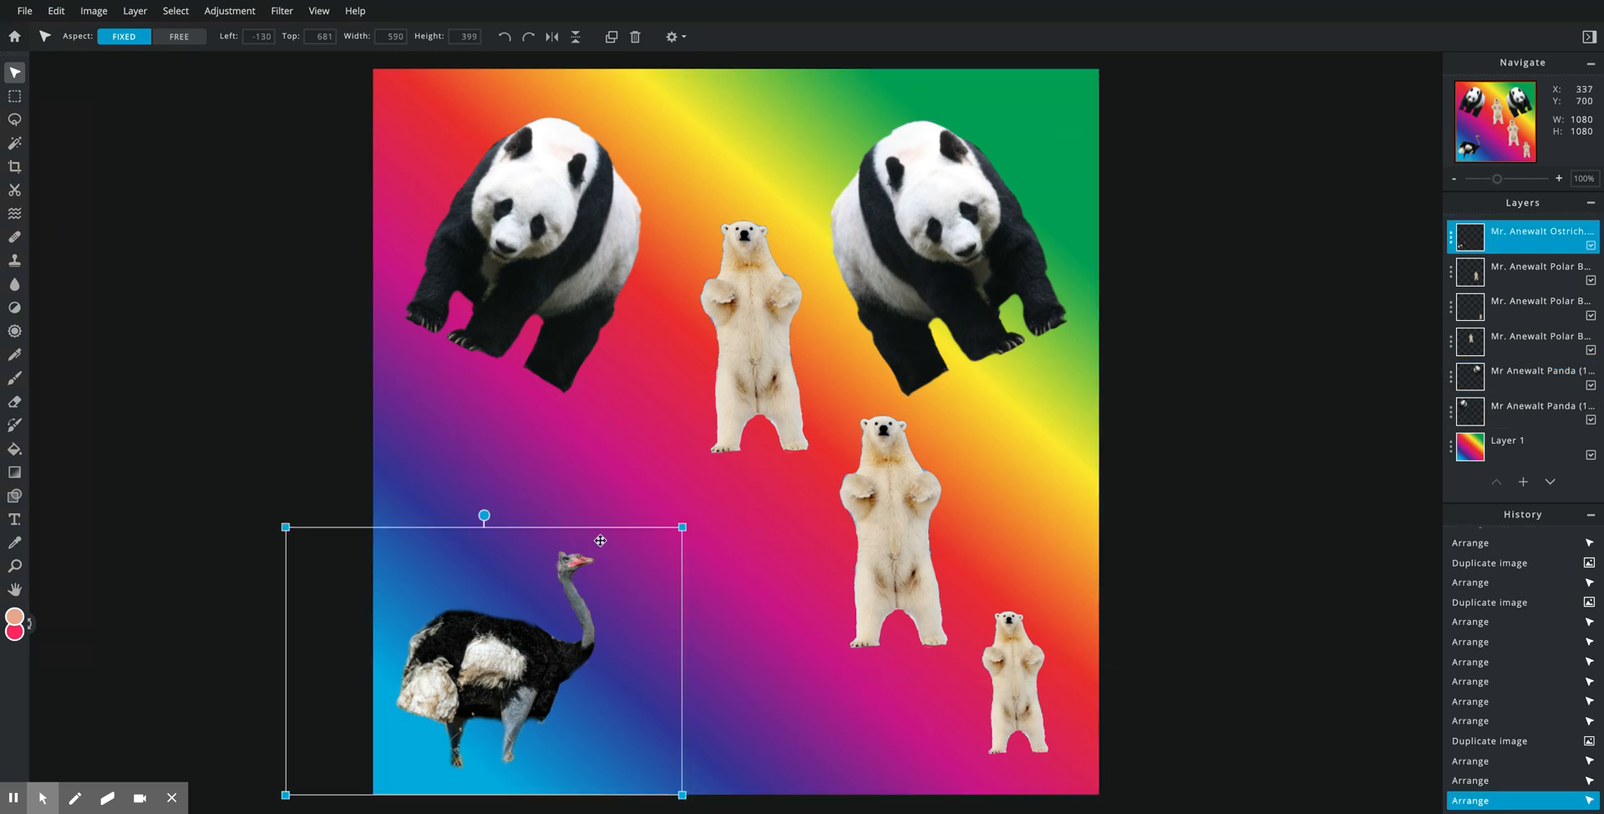
Step: Shrink the ostrich, then Free distort its four corners and shift it down and right
{"action": "left_click_drag", "start_coordinate": [284, 526], "coordinate": [361, 522]}
{"action": "left_click_drag", "start_coordinate": [500, 690], "coordinate": [533, 649]}
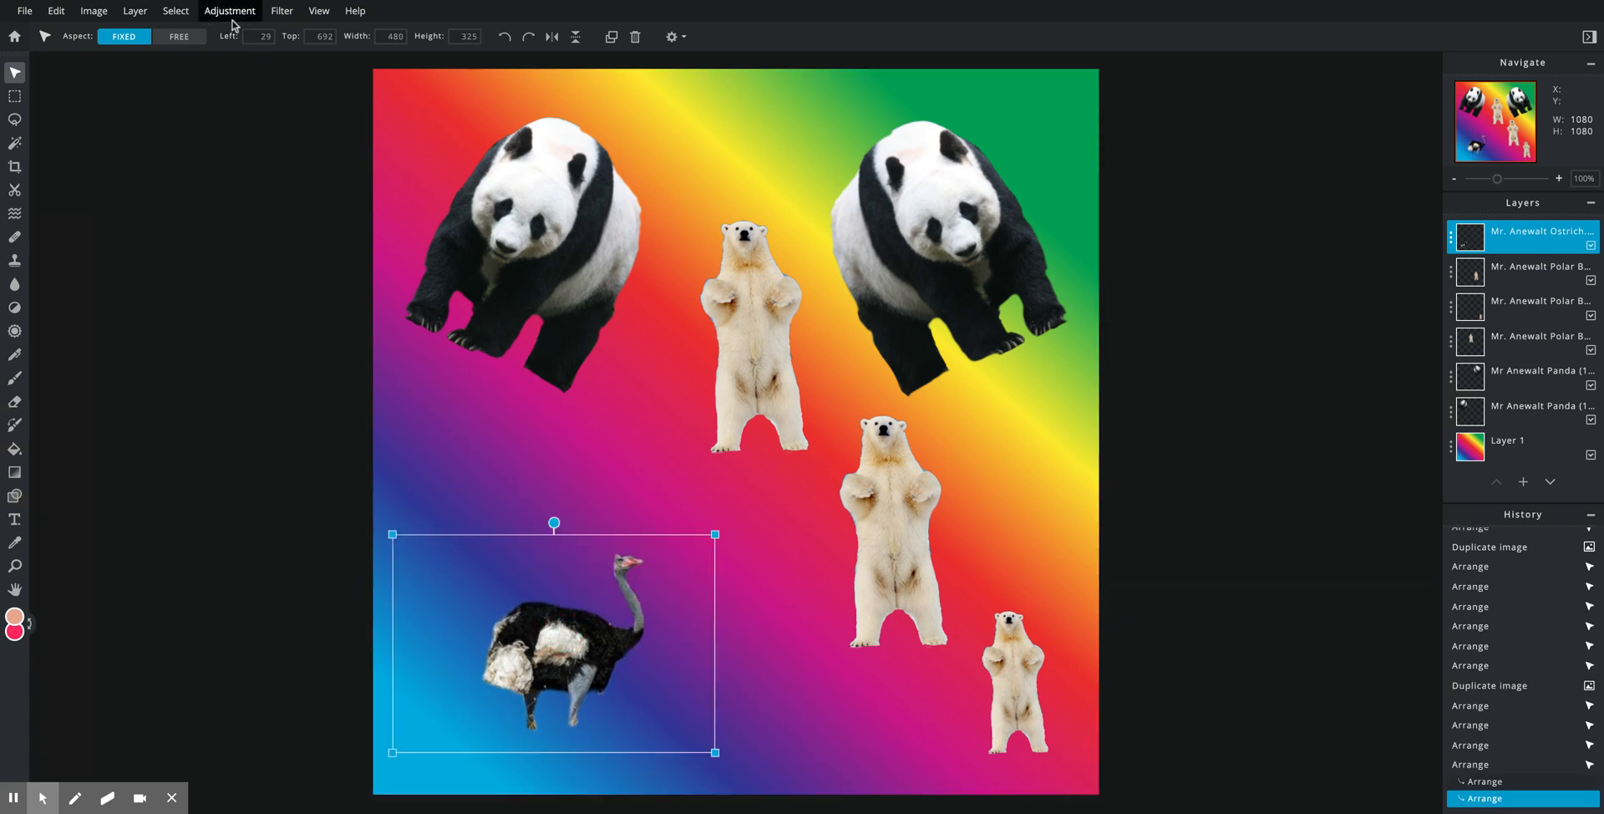
{"action": "left_click", "coordinate": [60, 15]}
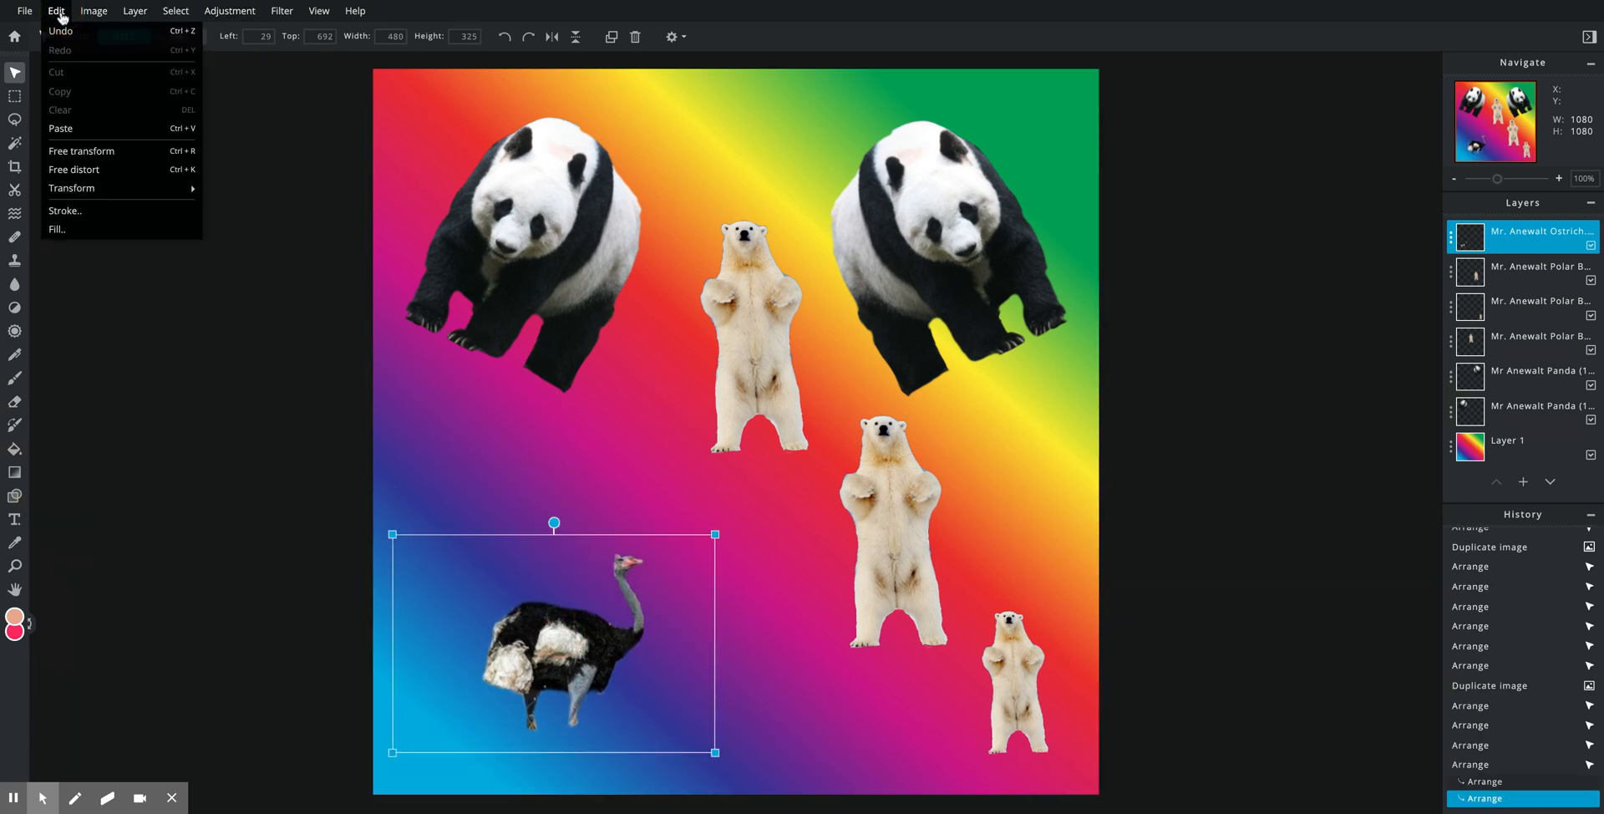
{"action": "left_click", "coordinate": [65, 173]}
{"action": "left_click_drag", "start_coordinate": [715, 534], "coordinate": [727, 446]}
{"action": "left_click_drag", "start_coordinate": [393, 535], "coordinate": [451, 564]}
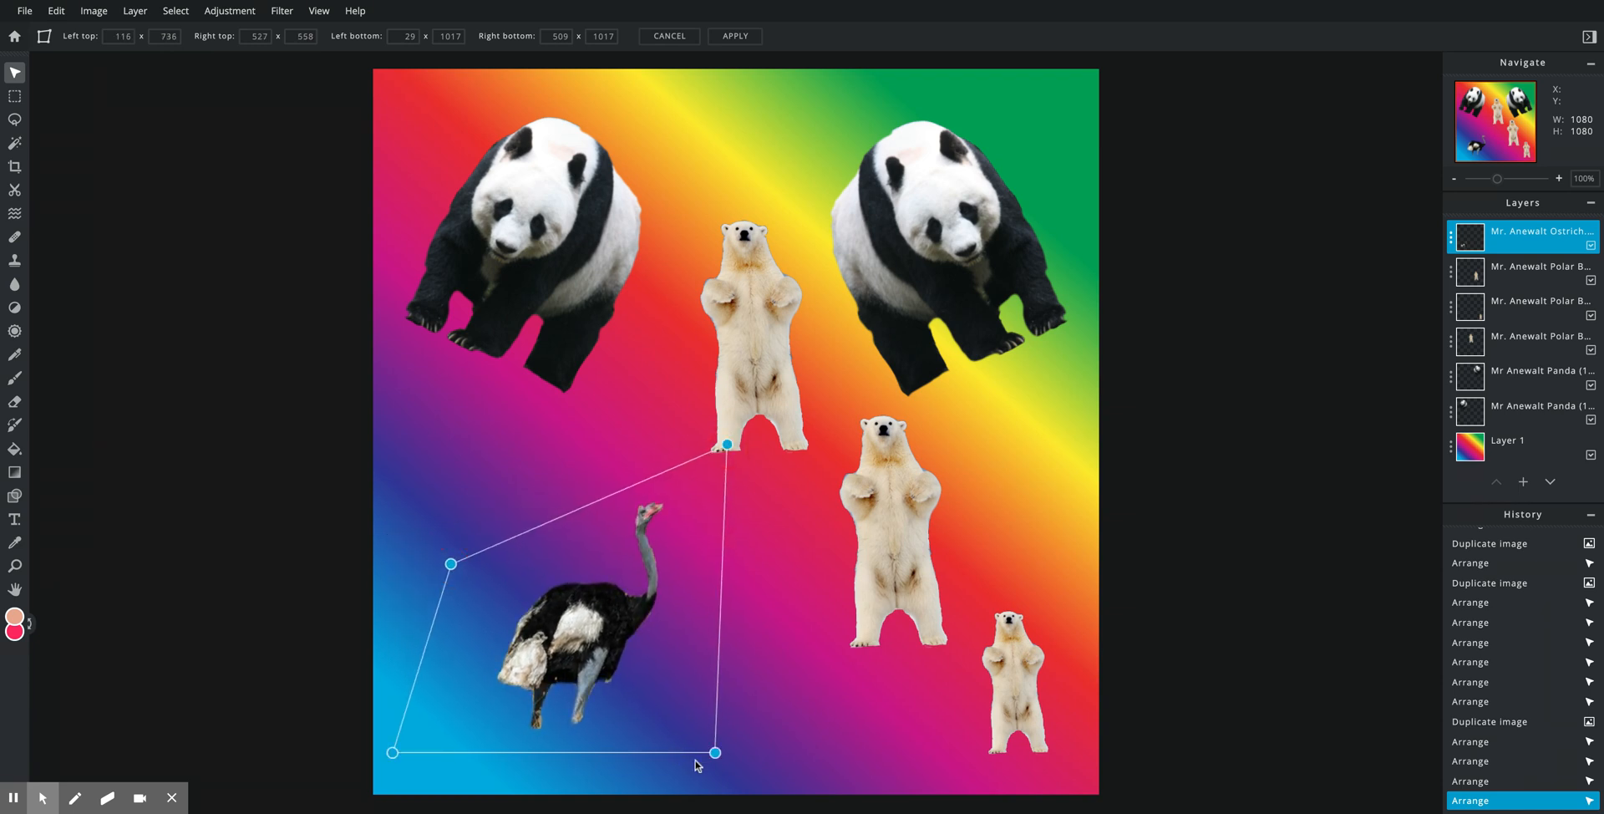
{"action": "left_click_drag", "start_coordinate": [715, 753], "coordinate": [763, 777]}
{"action": "left_click_drag", "start_coordinate": [393, 751], "coordinate": [424, 781]}
{"action": "left_click_drag", "start_coordinate": [645, 652], "coordinate": [761, 693]}
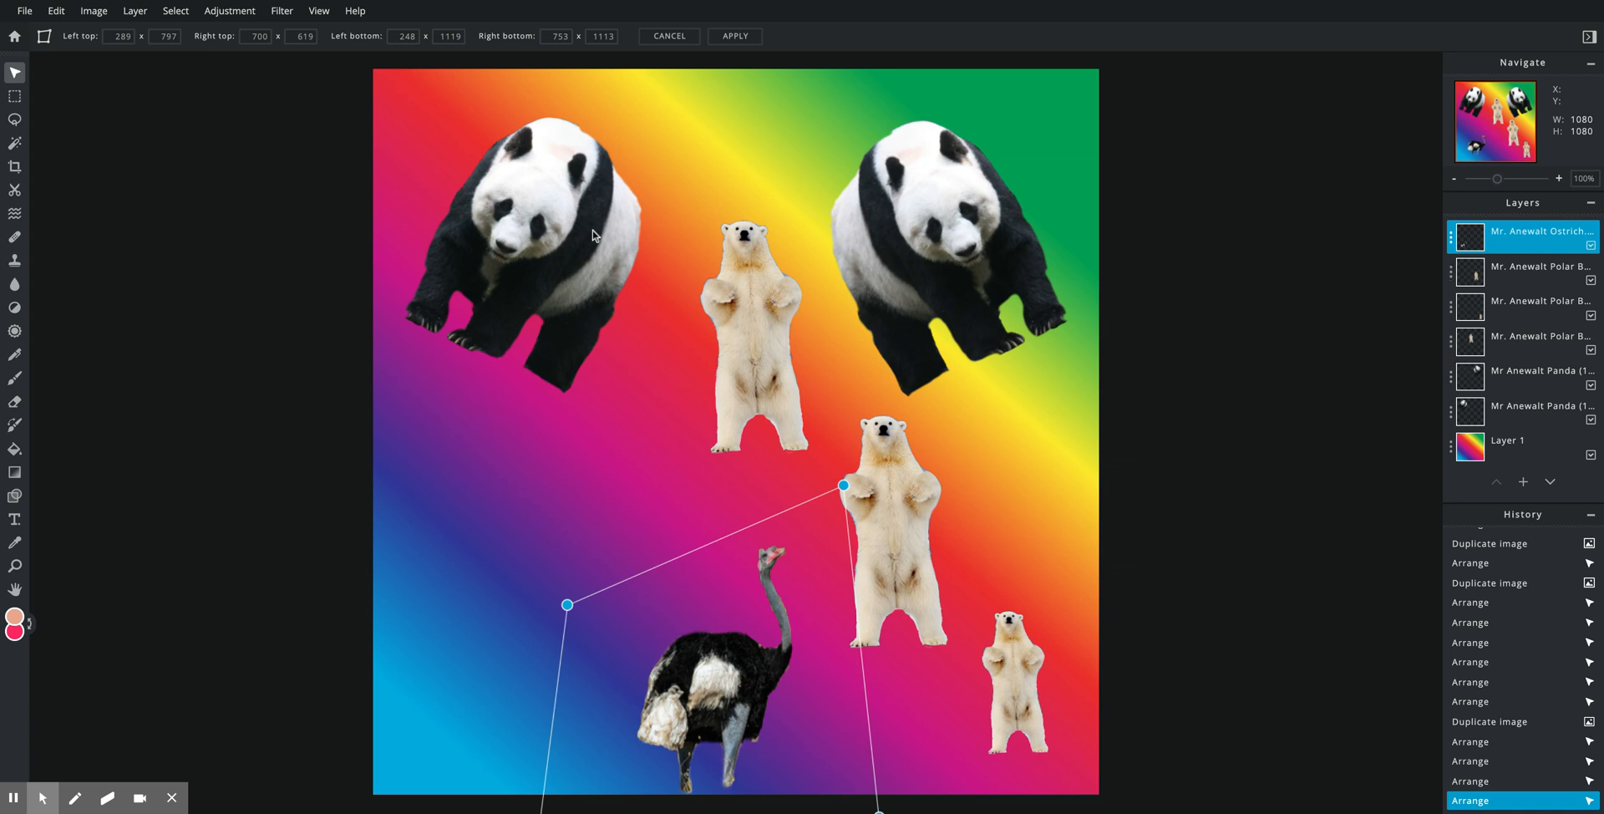
Step: Apply the ostrich distortion, then try a Free transform resize and discard it
{"action": "left_click", "coordinate": [97, 10]}
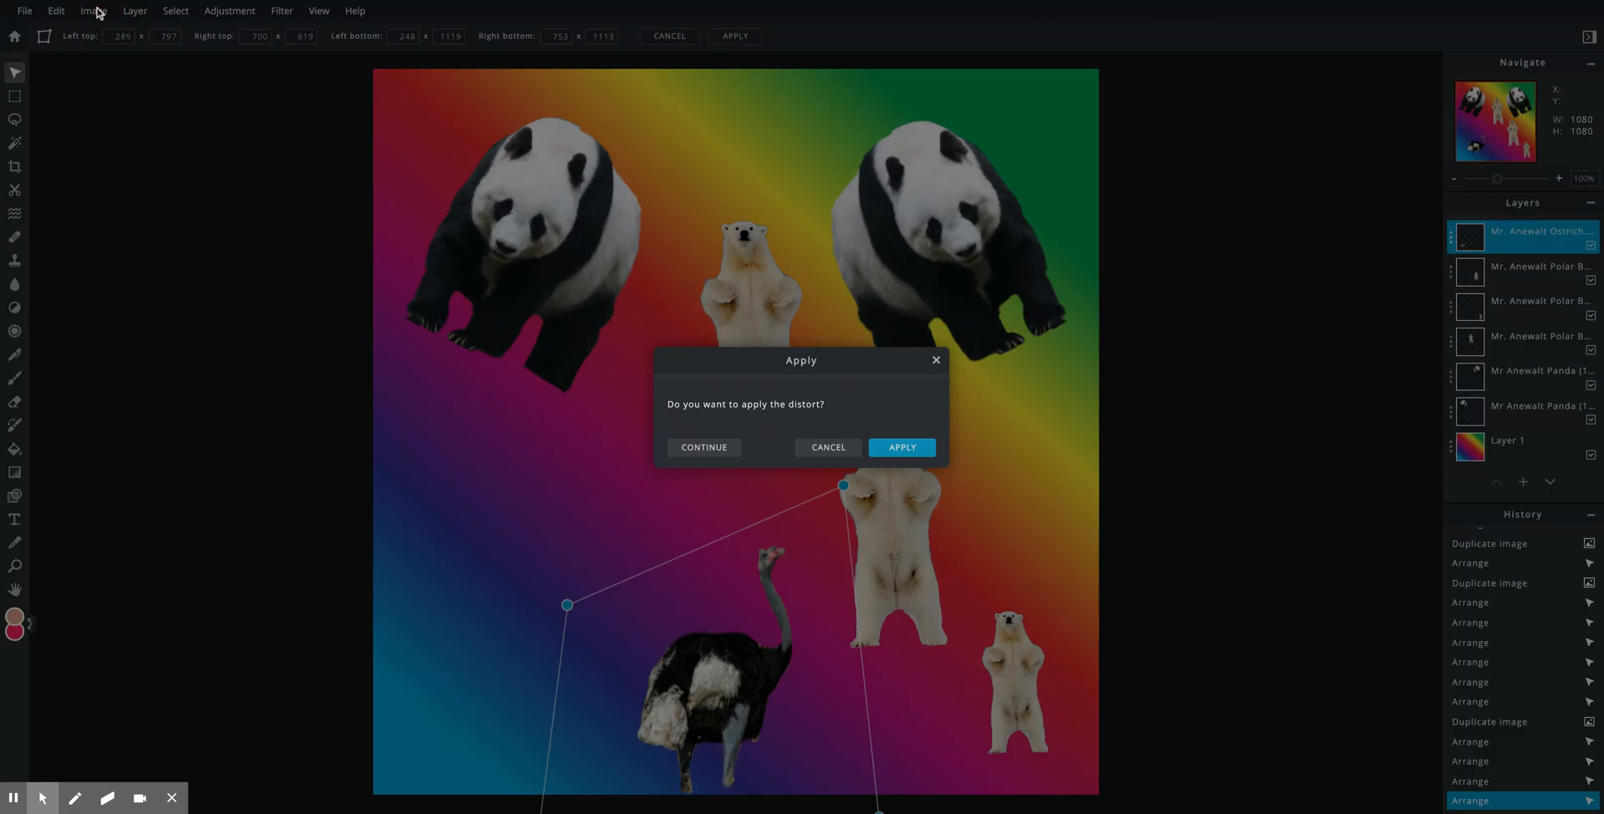
{"action": "left_click", "coordinate": [906, 457]}
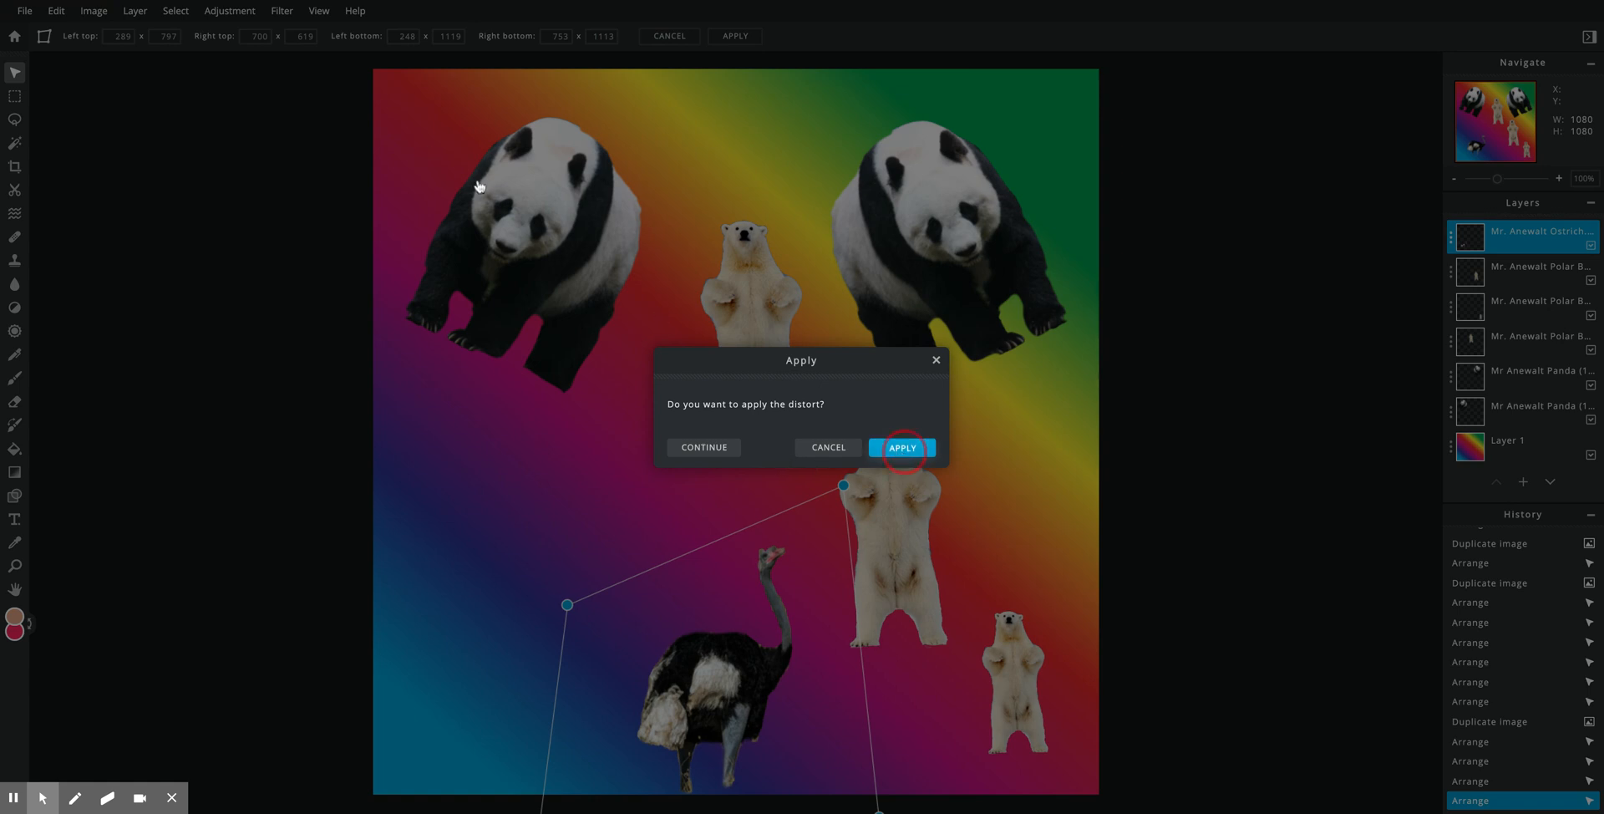
{"action": "left_click", "coordinate": [56, 11]}
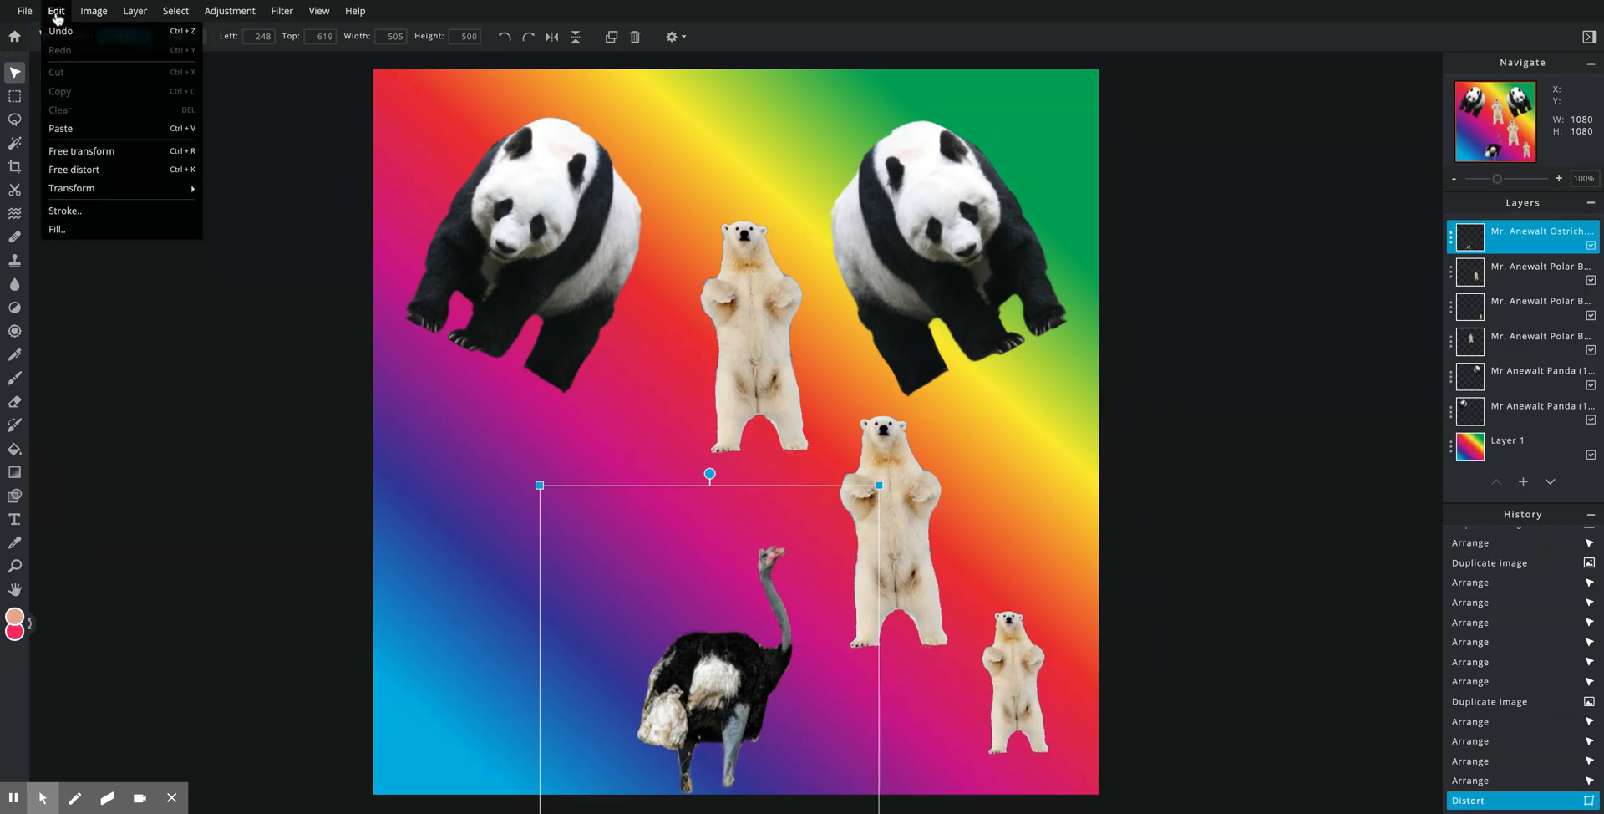
{"action": "left_click", "coordinate": [64, 152]}
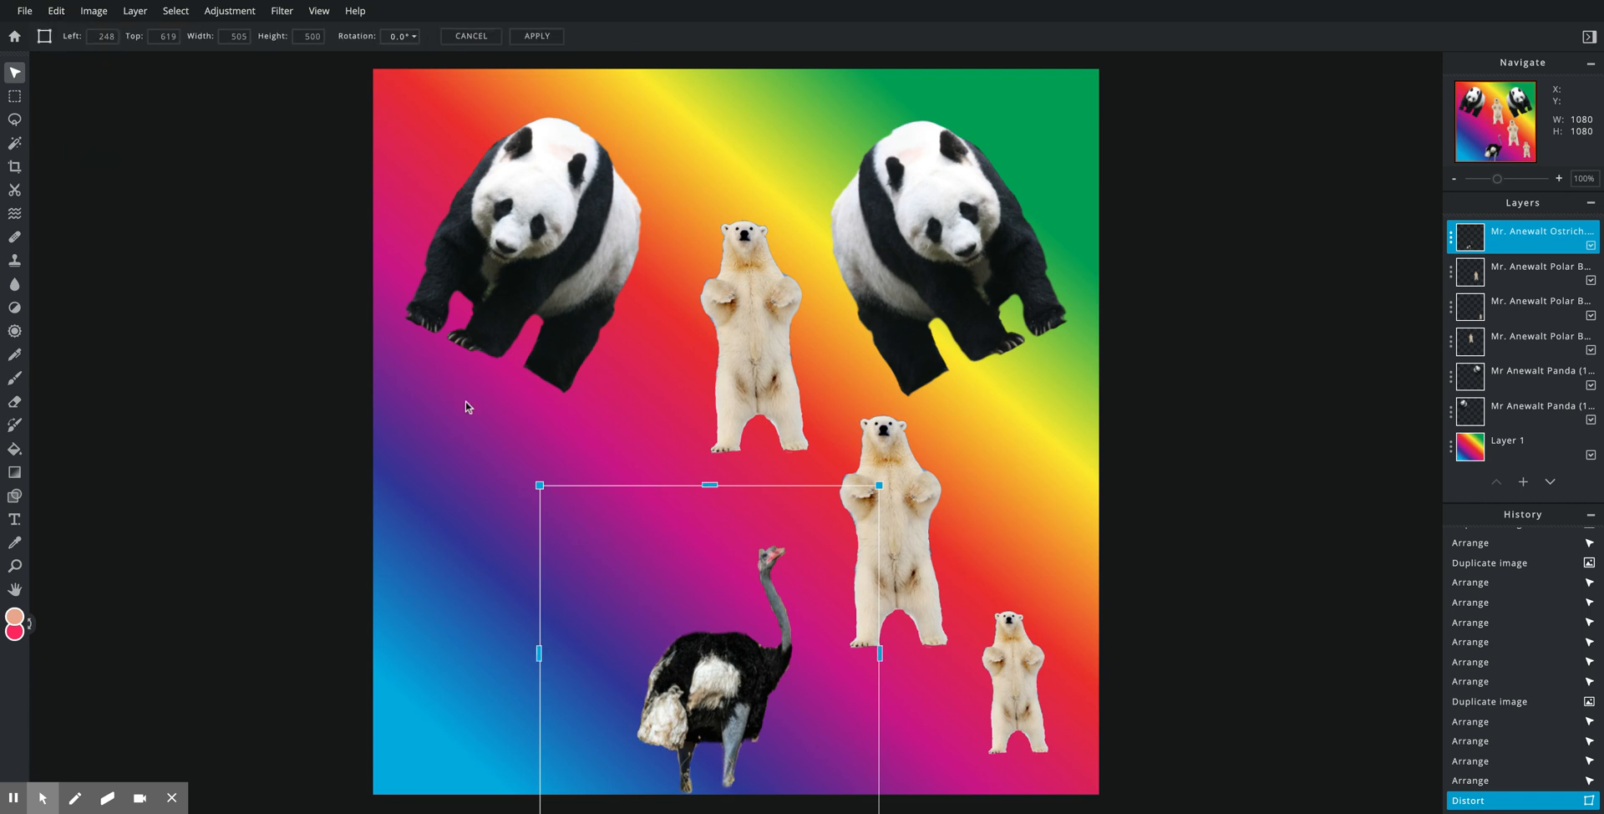
{"action": "mouse_move", "coordinate": [540, 485]}
{"action": "left_mouse_down"}
{"action": "mouse_move", "coordinate": [434, 412]}
{"action": "mouse_move", "coordinate": [513, 472]}
{"action": "left_mouse_up"}
{"action": "left_click", "coordinate": [56, 11]}
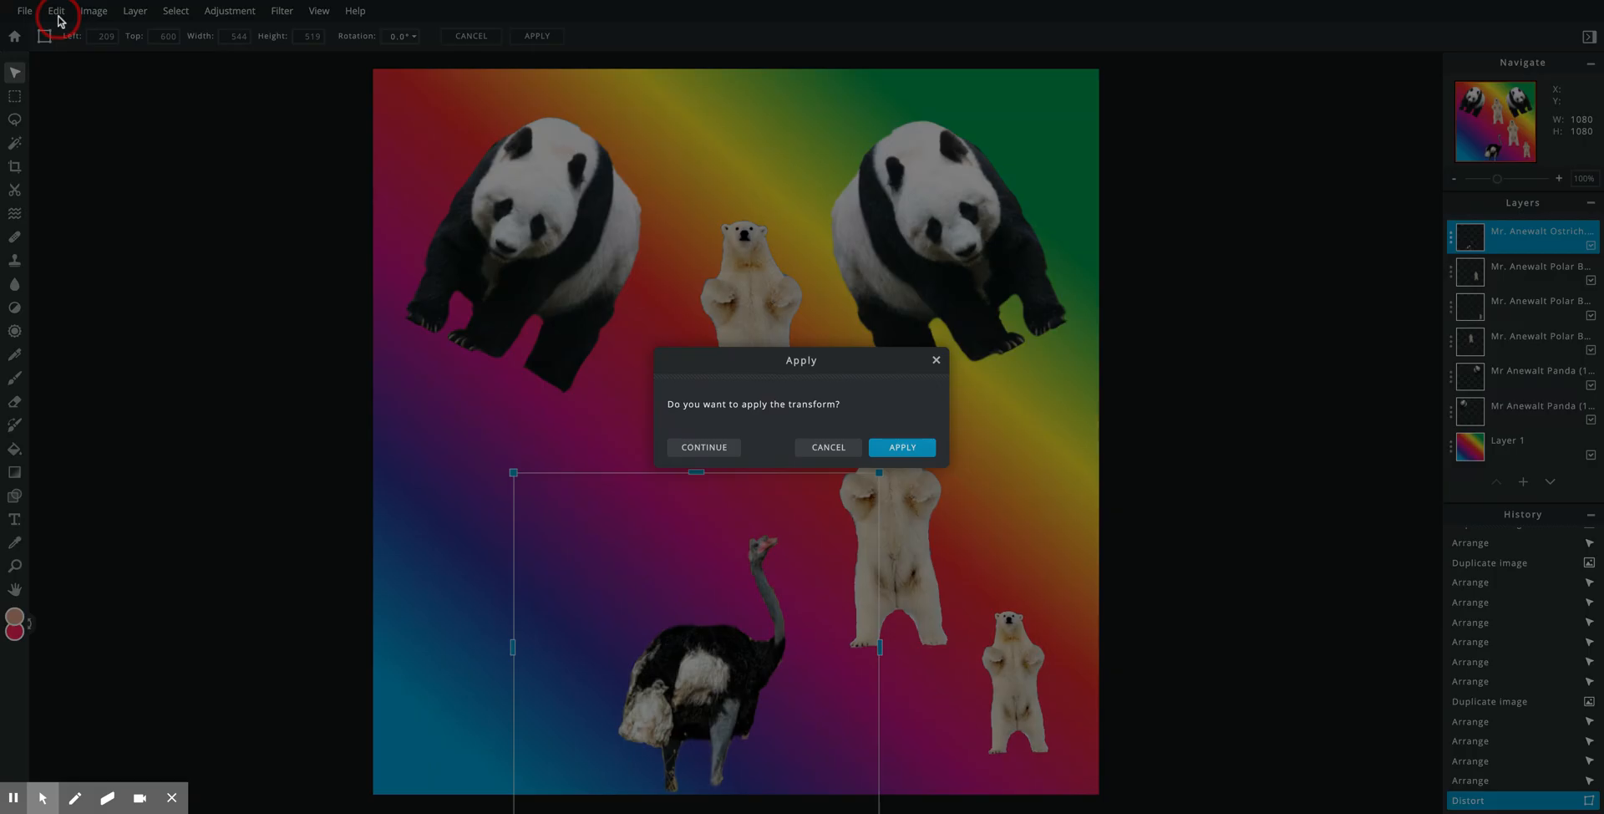
{"action": "left_click", "coordinate": [829, 447]}
Step: Try another distort stretching the ostrich's top-left corner, then discard it
{"action": "left_click", "coordinate": [56, 10]}
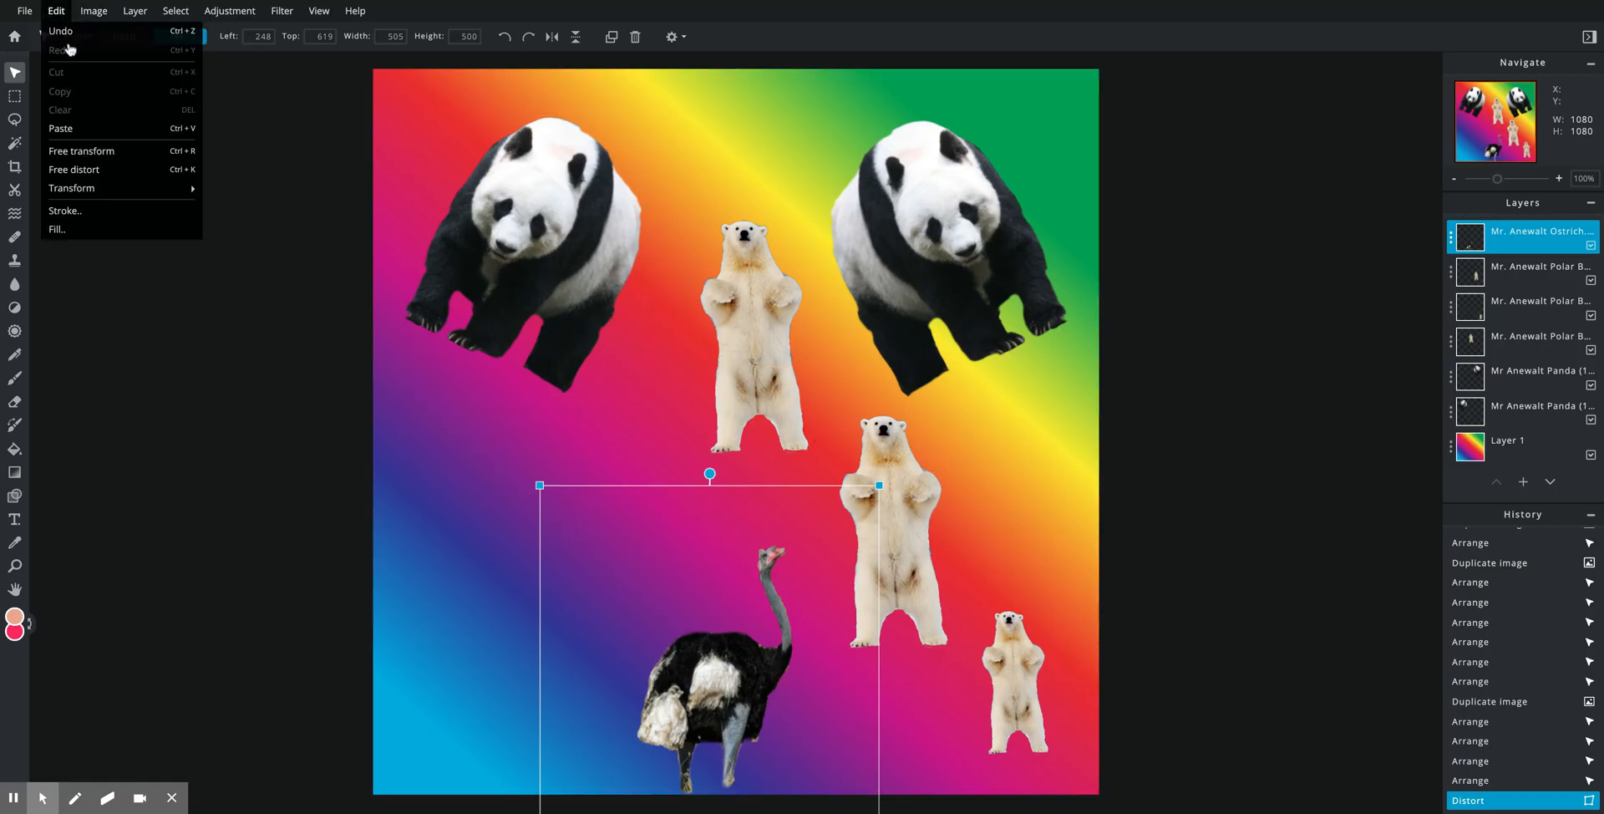
{"action": "left_click", "coordinate": [94, 174]}
{"action": "left_click_drag", "start_coordinate": [540, 485], "coordinate": [399, 296]}
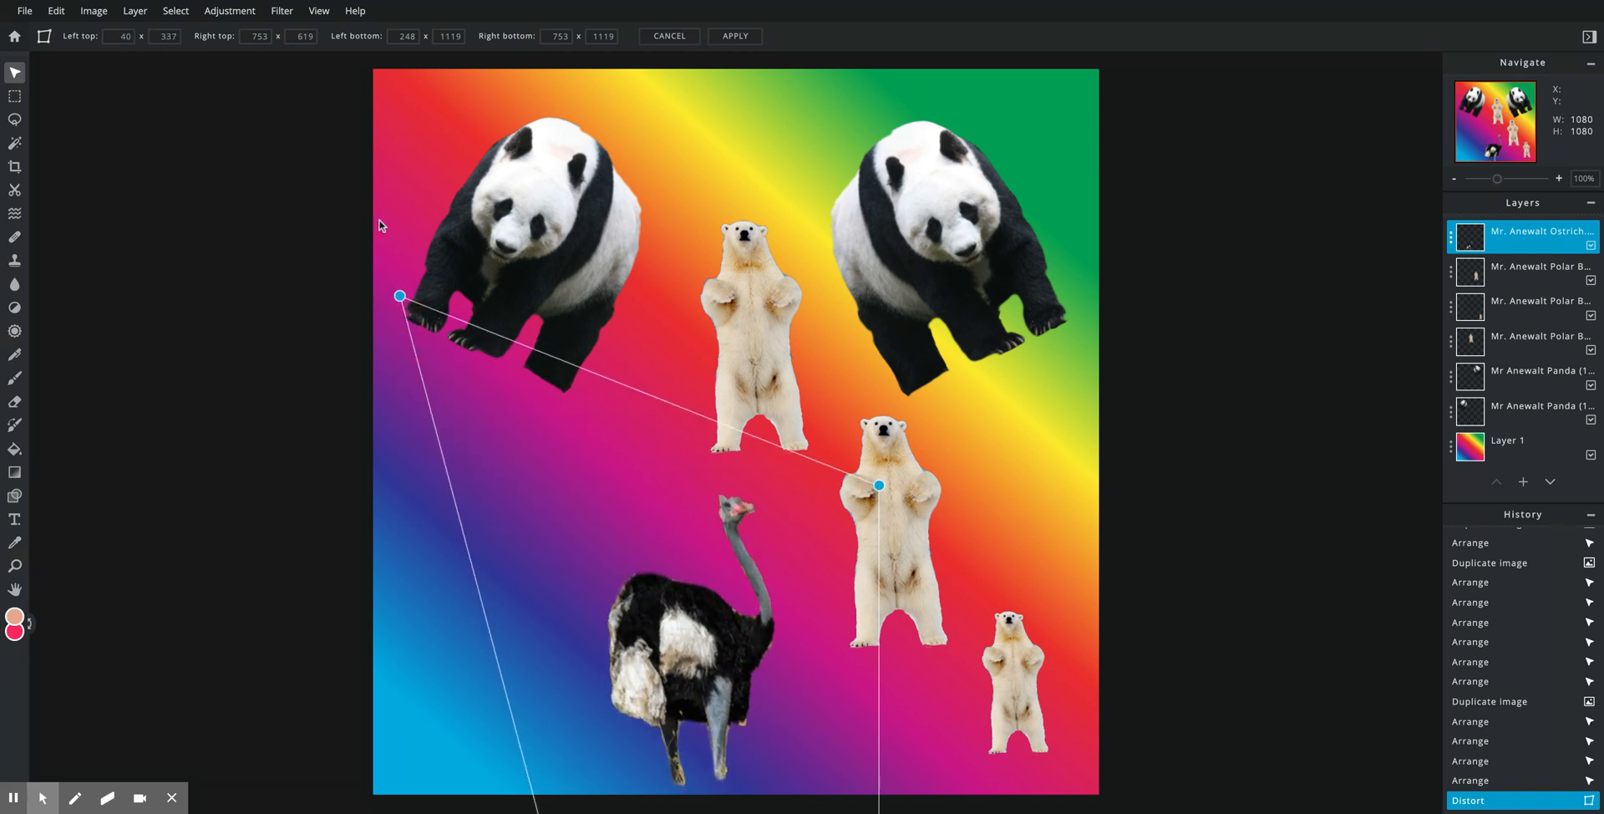
{"action": "left_click", "coordinate": [415, 193]}
{"action": "left_click", "coordinate": [821, 451]}
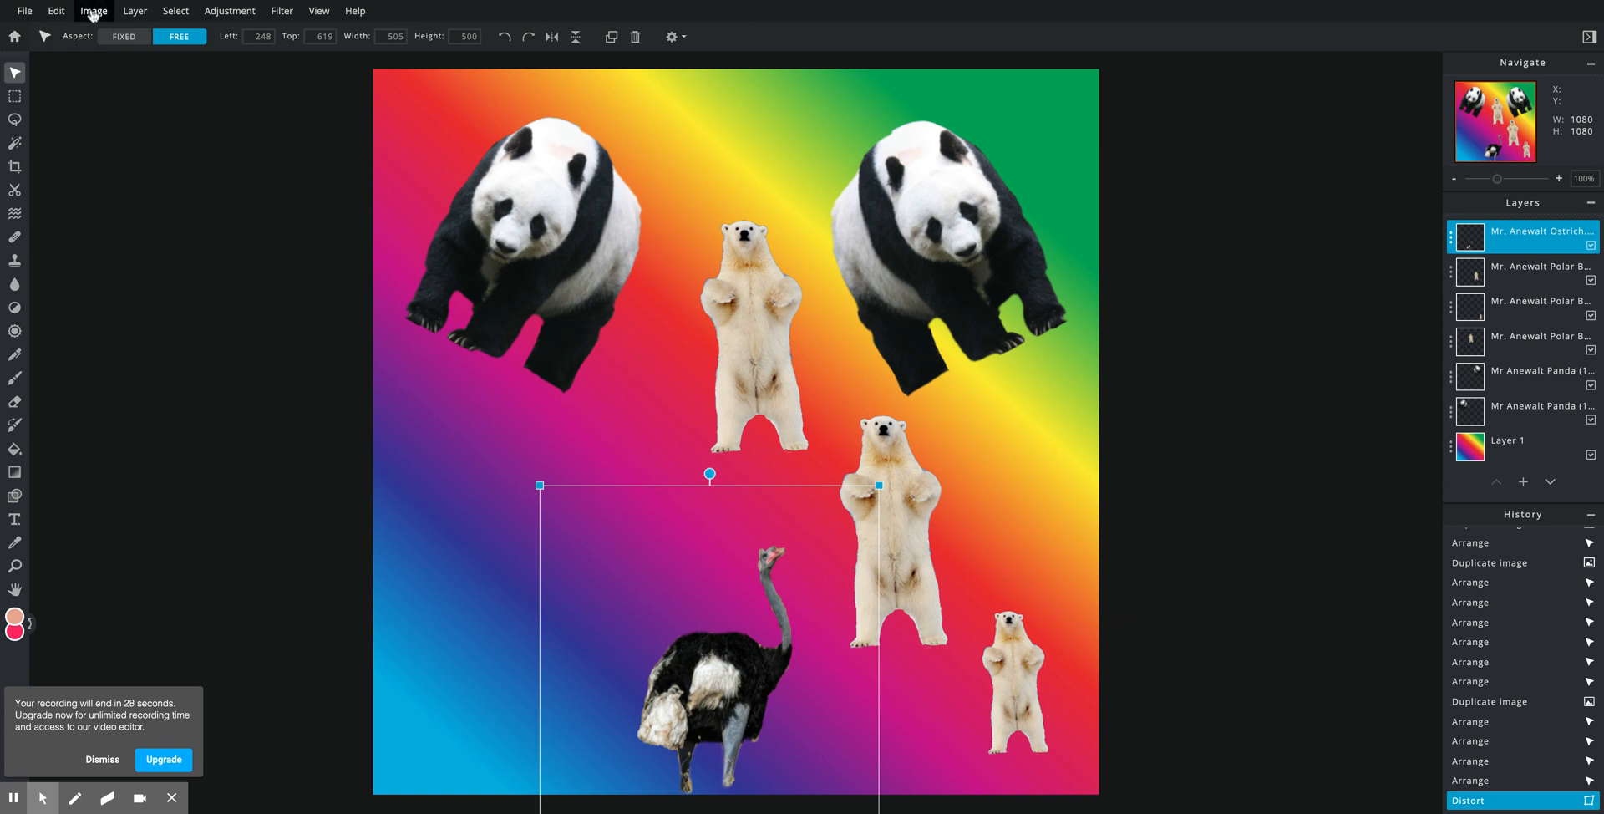
Step: Move the reshaped ostrich into the lower-left area of the canvas
{"action": "left_click", "coordinate": [93, 11]}
{"action": "mouse_move", "coordinate": [56, 11]}
{"action": "mouse_move", "coordinate": [167, 188]}
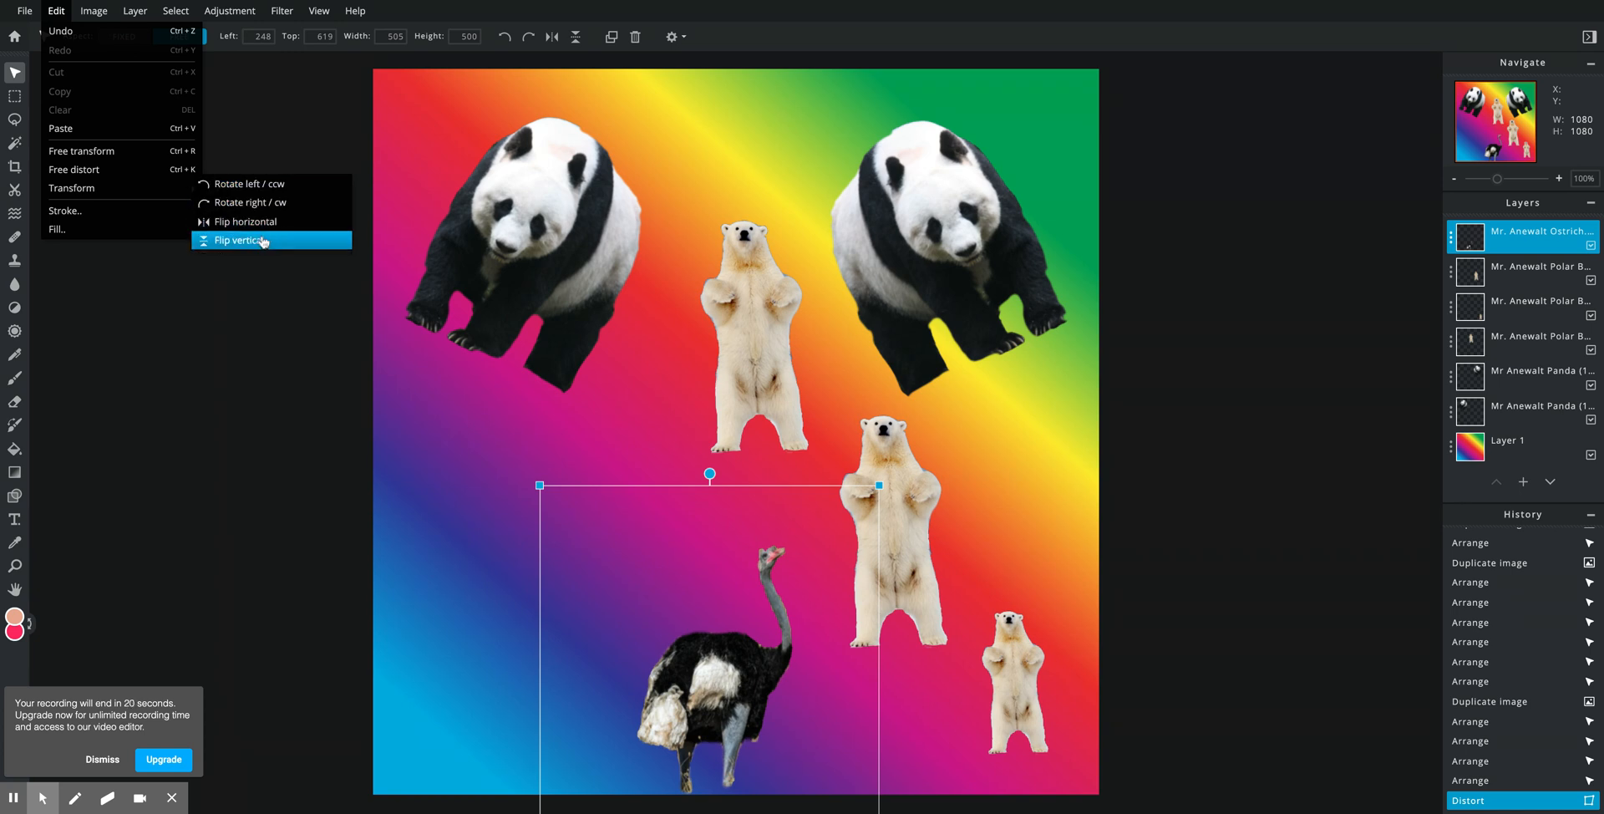
{"action": "left_click", "coordinate": [261, 306]}
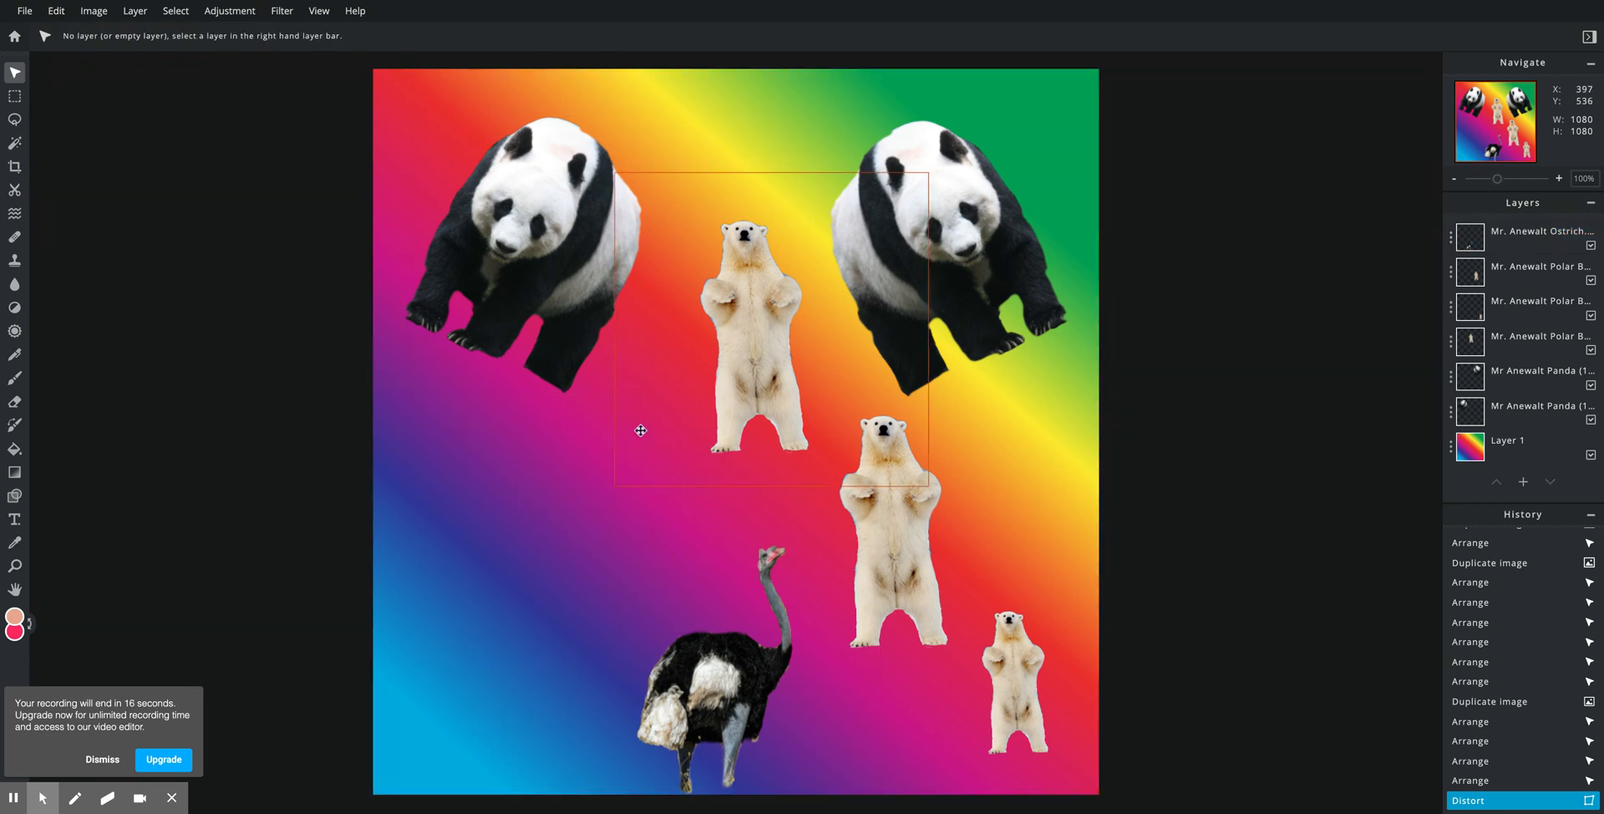
{"action": "left_click_drag", "start_coordinate": [759, 681], "coordinate": [546, 637]}
{"action": "left_click", "coordinate": [37, 17]}
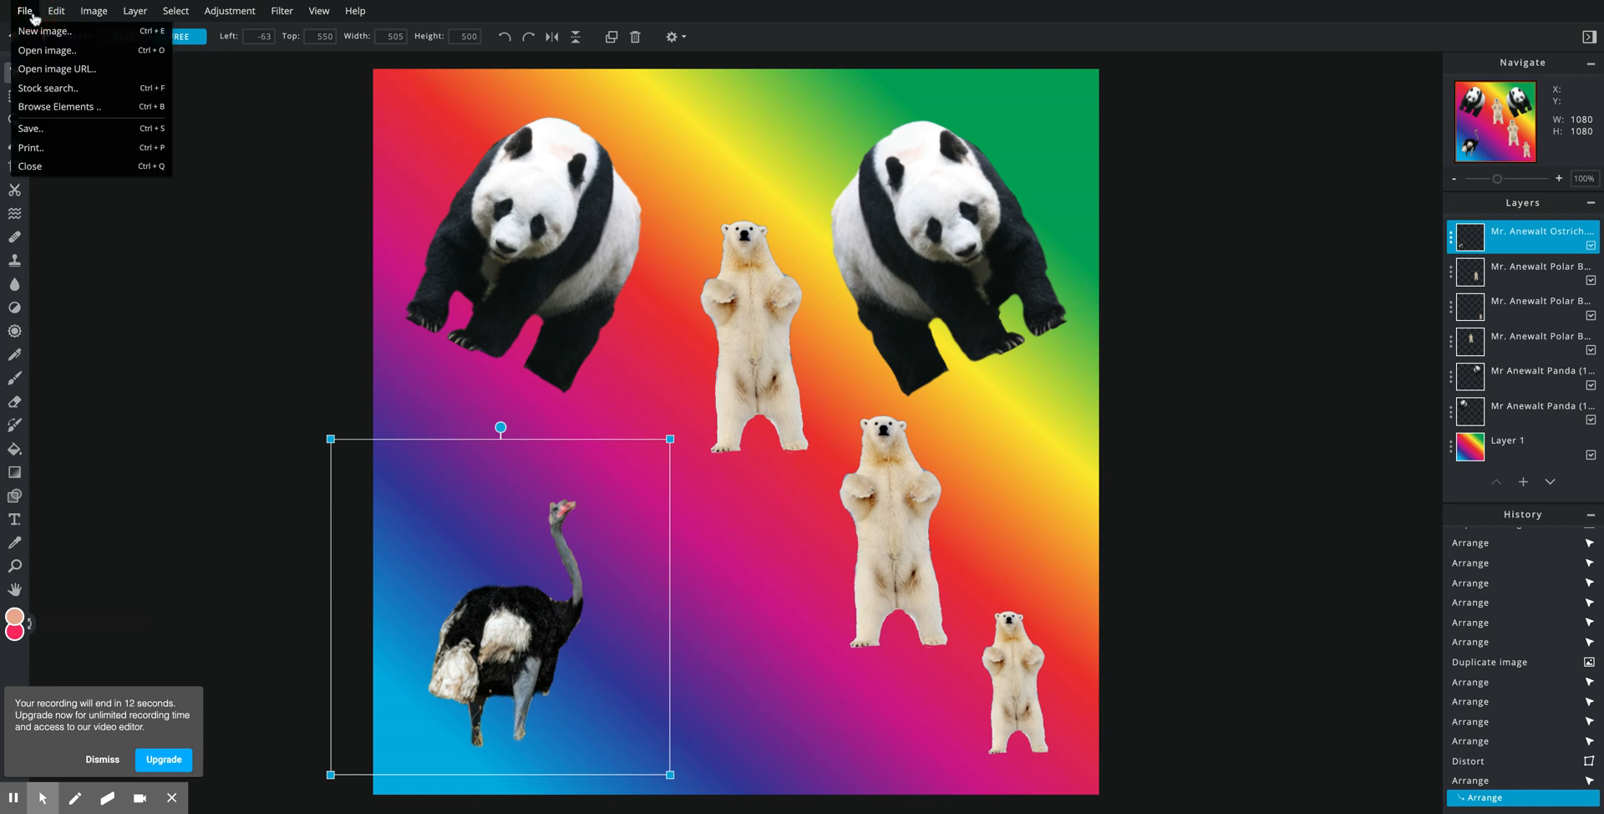
Step: Save the 1080×1080 collage as a PNG file and download it
{"action": "left_click", "coordinate": [58, 129]}
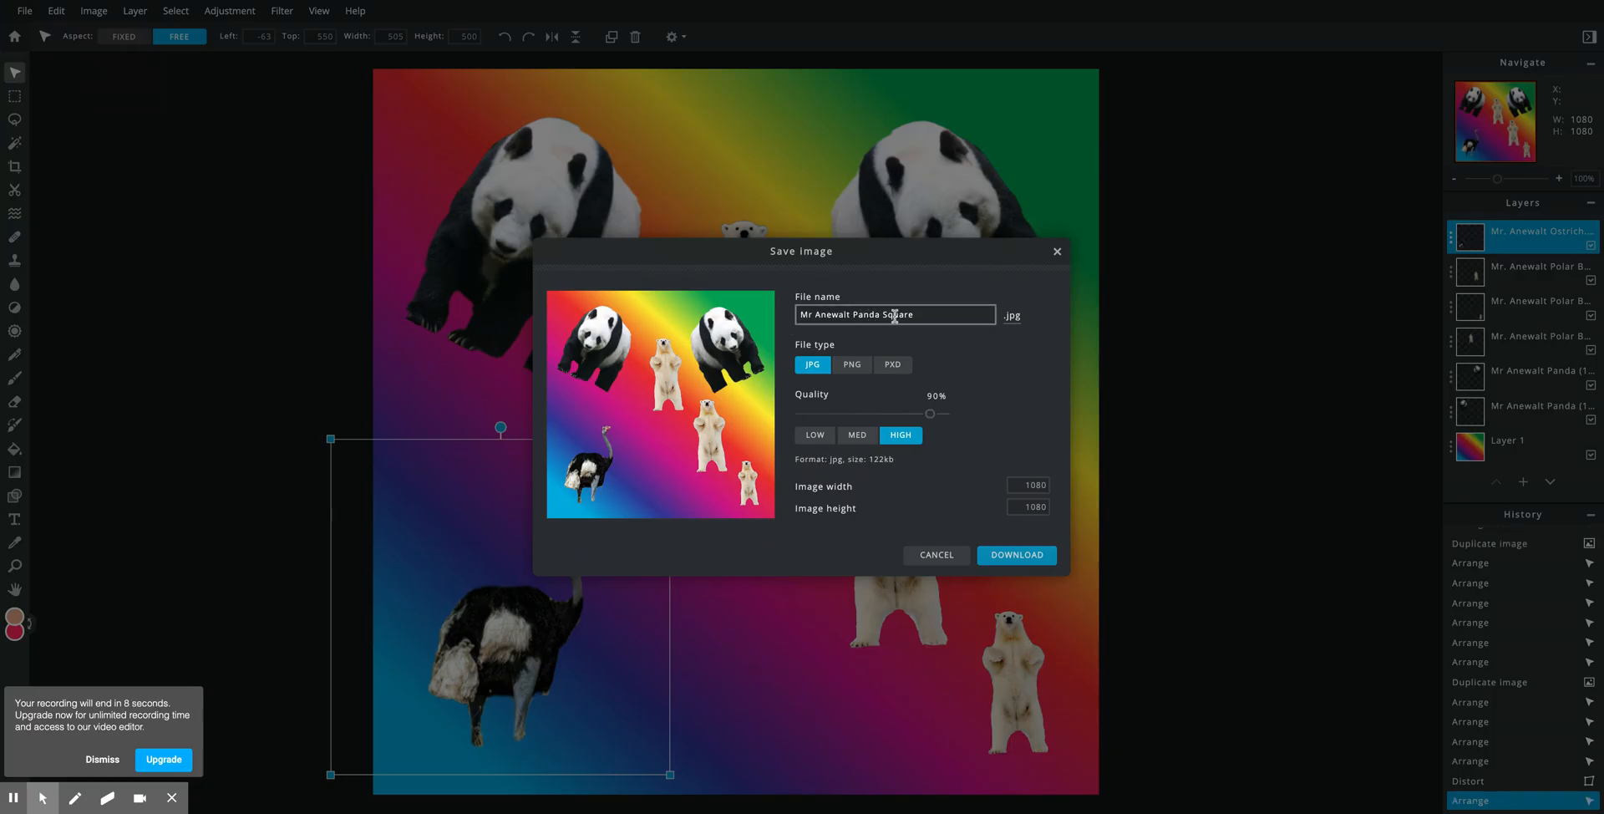
{"action": "left_click", "coordinate": [852, 365]}
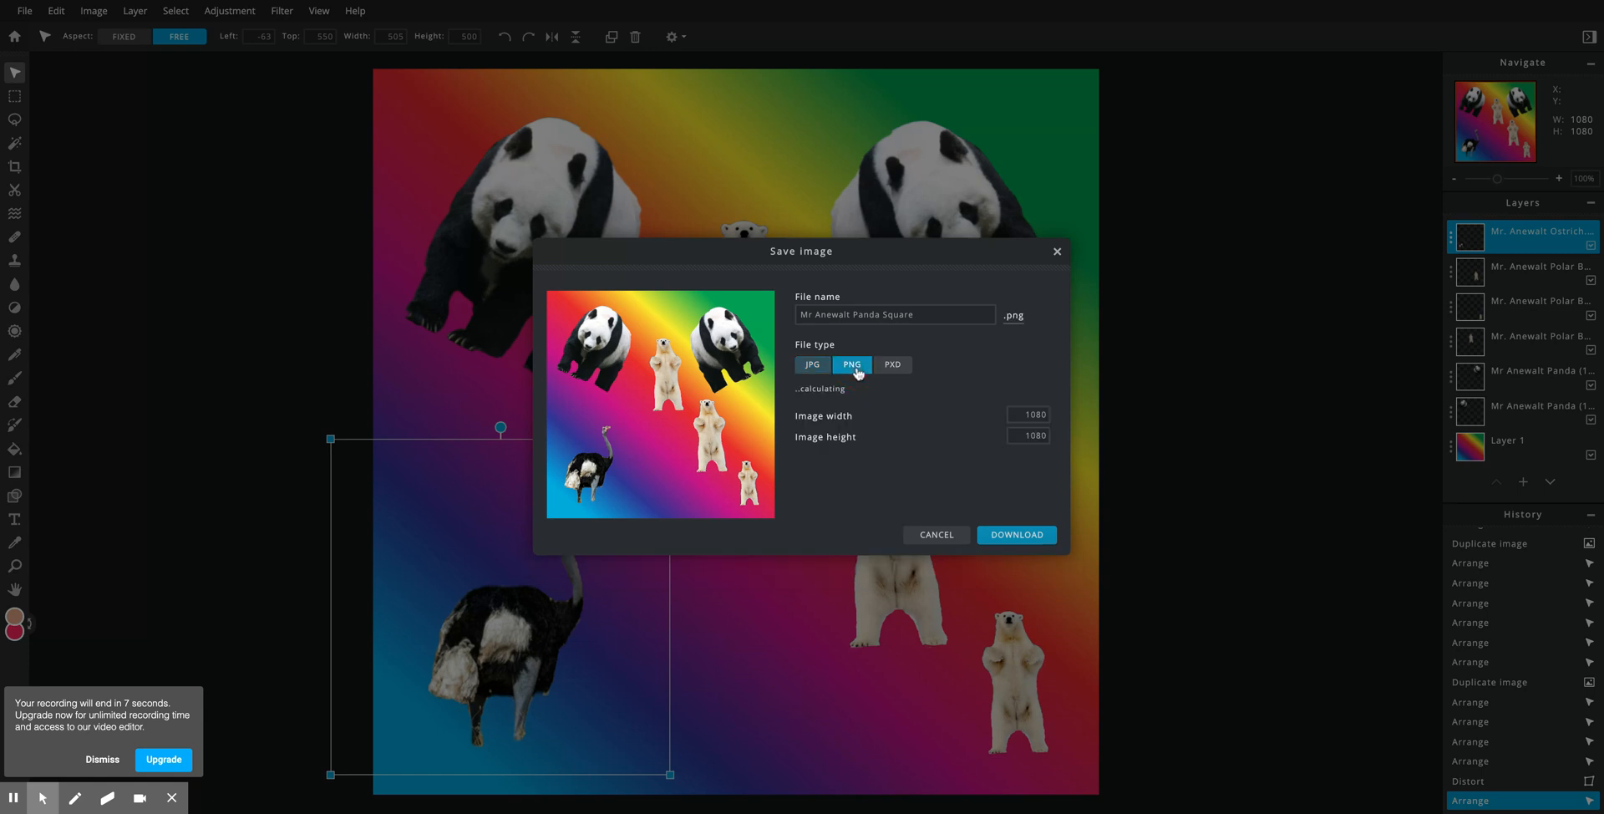
{"action": "left_click", "coordinate": [1019, 539]}
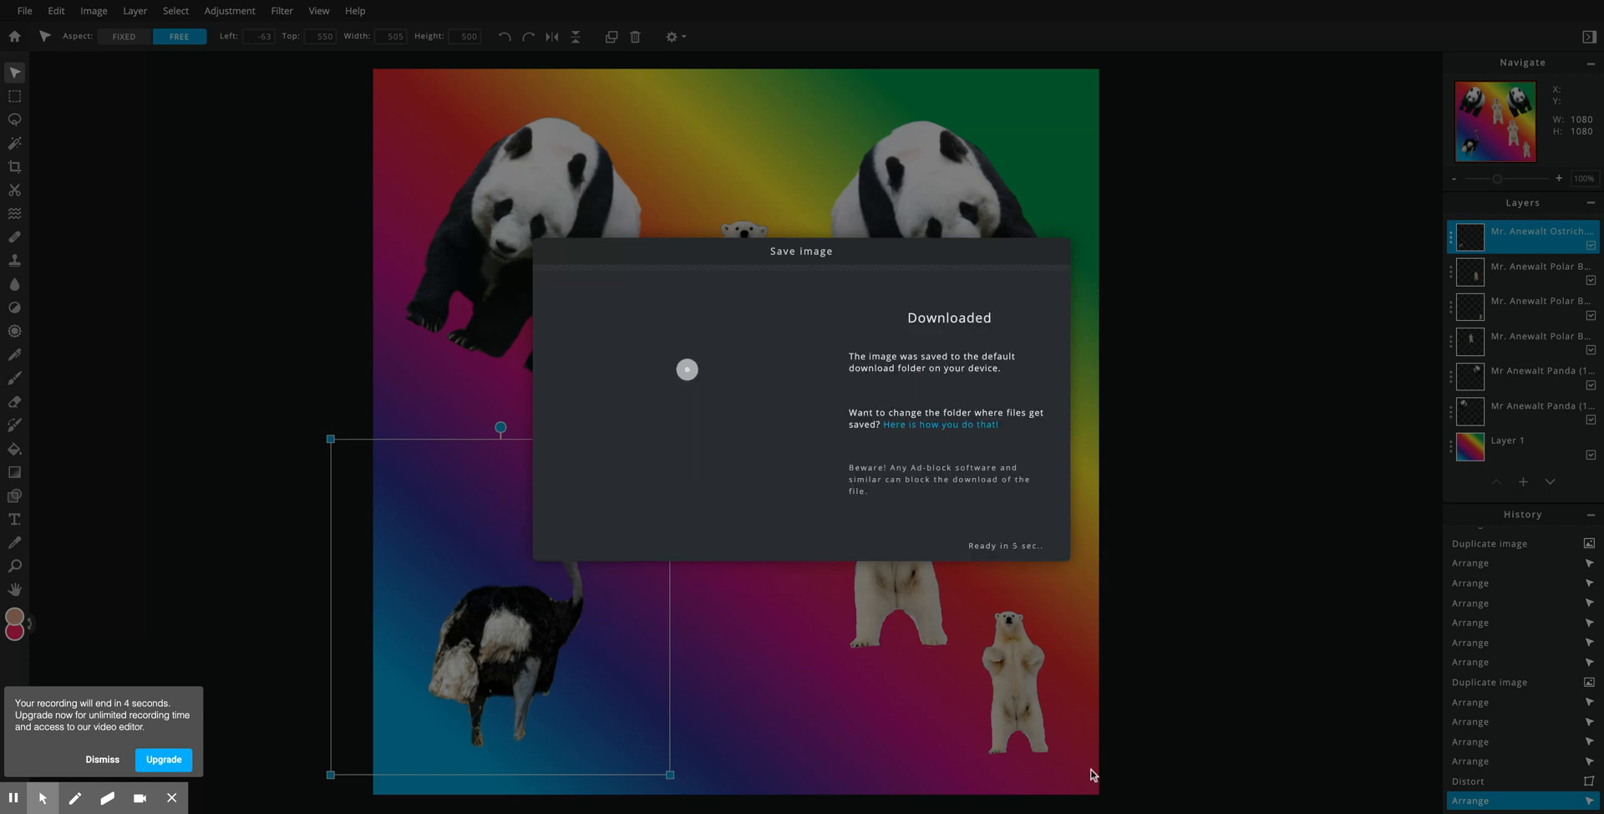